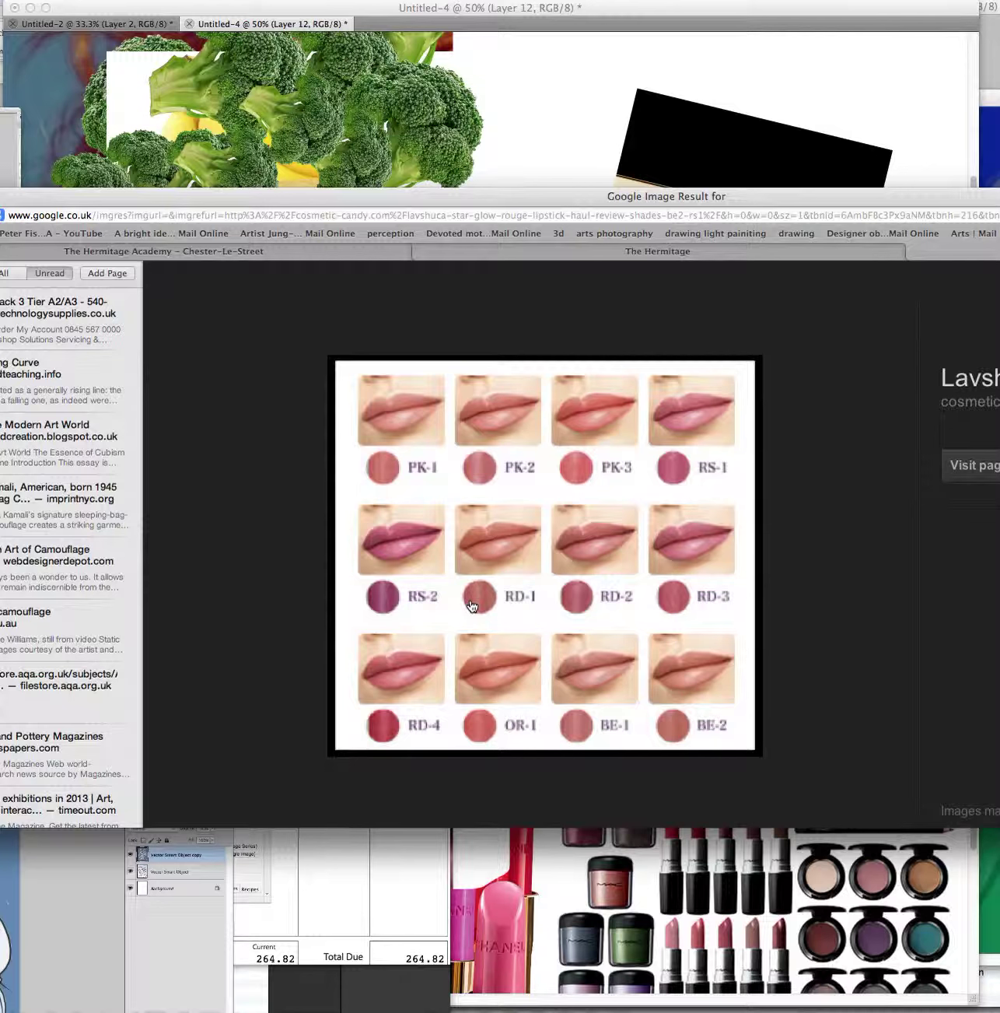
Copy the lip colour chart image from the browser, paste it into Untitled-4 in Photoshop, and place it beside the broccoli
{"action": "right_click", "coordinate": [472, 606]}
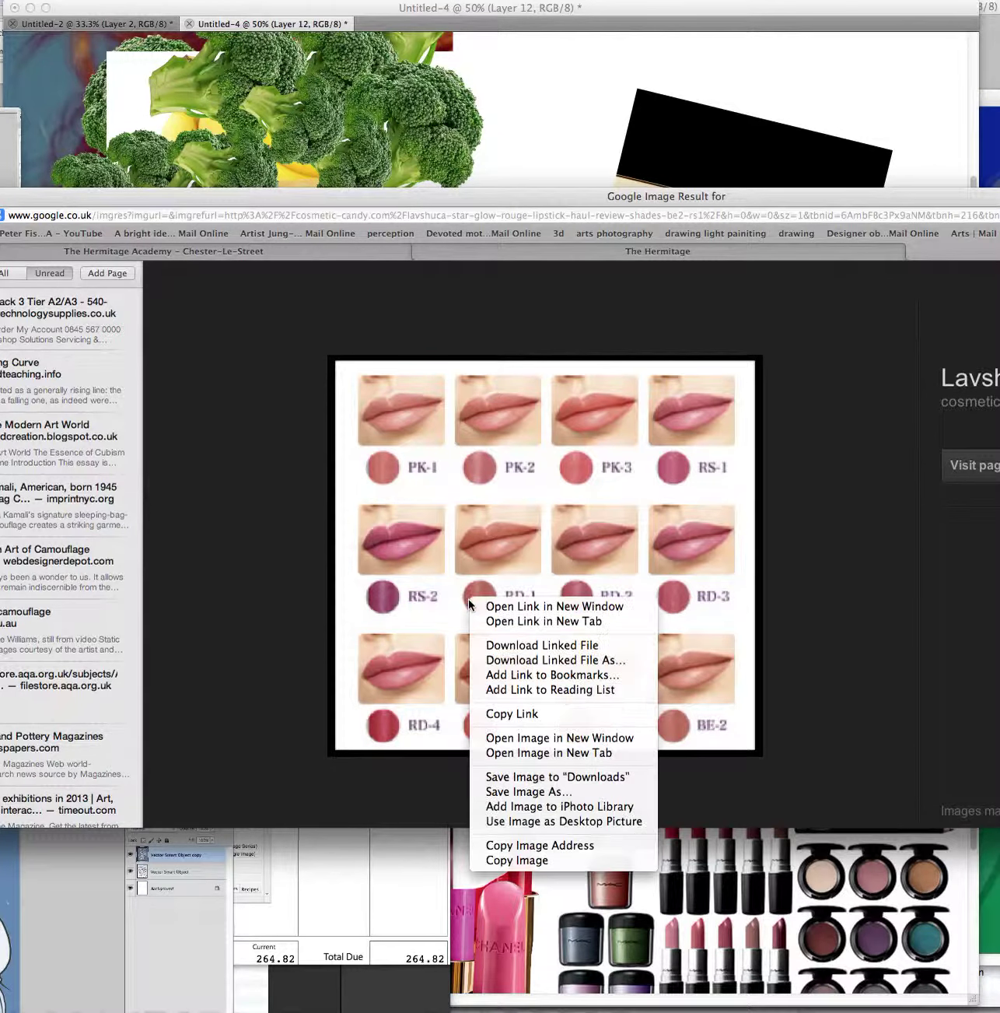
{"action": "left_click", "coordinate": [532, 861]}
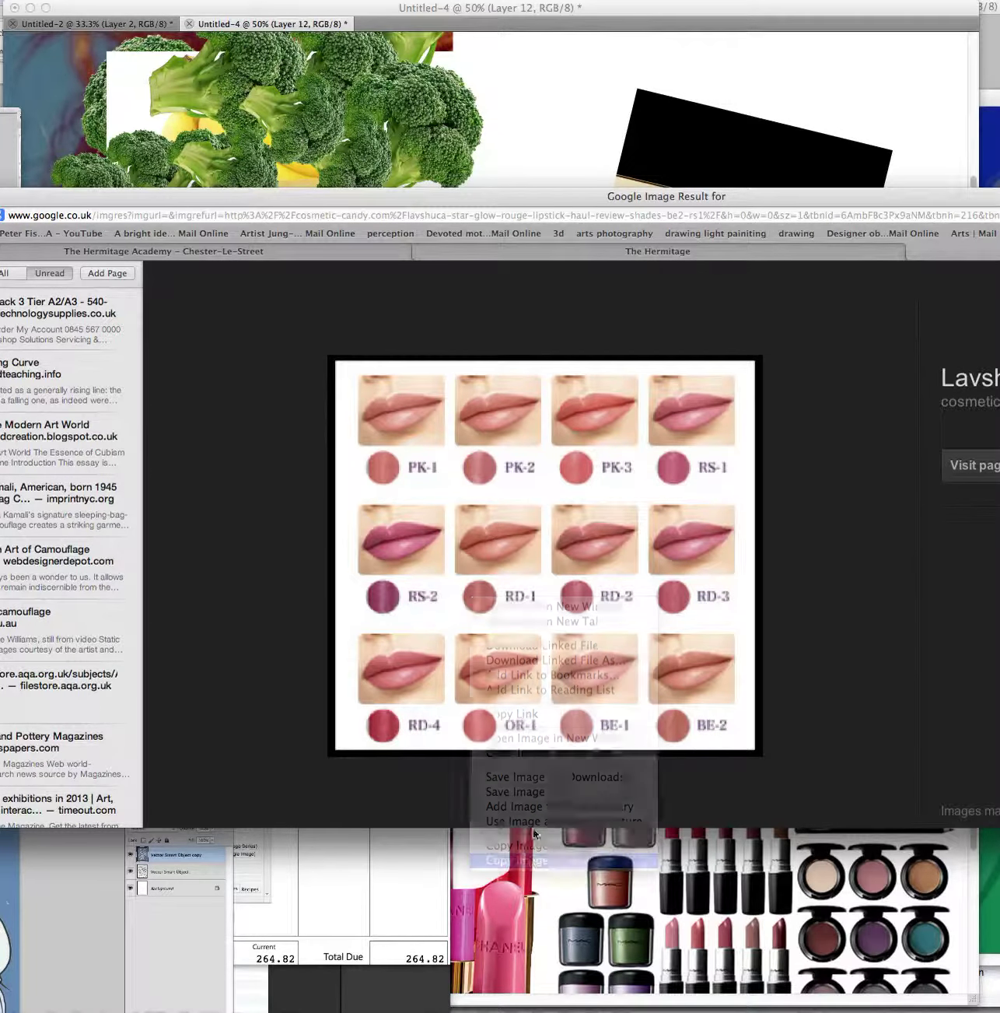
{"action": "left_click", "coordinate": [563, 144]}
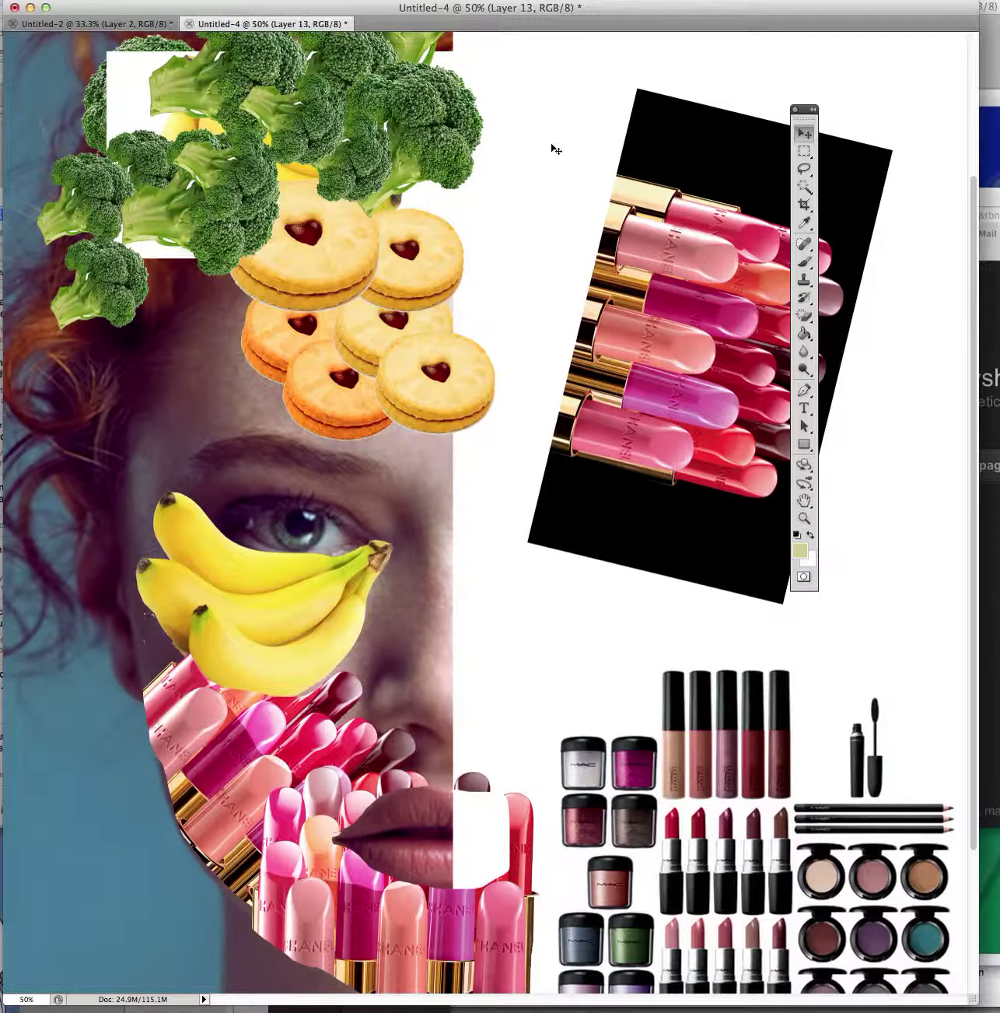
{"action": "key", "text": "super+v"}
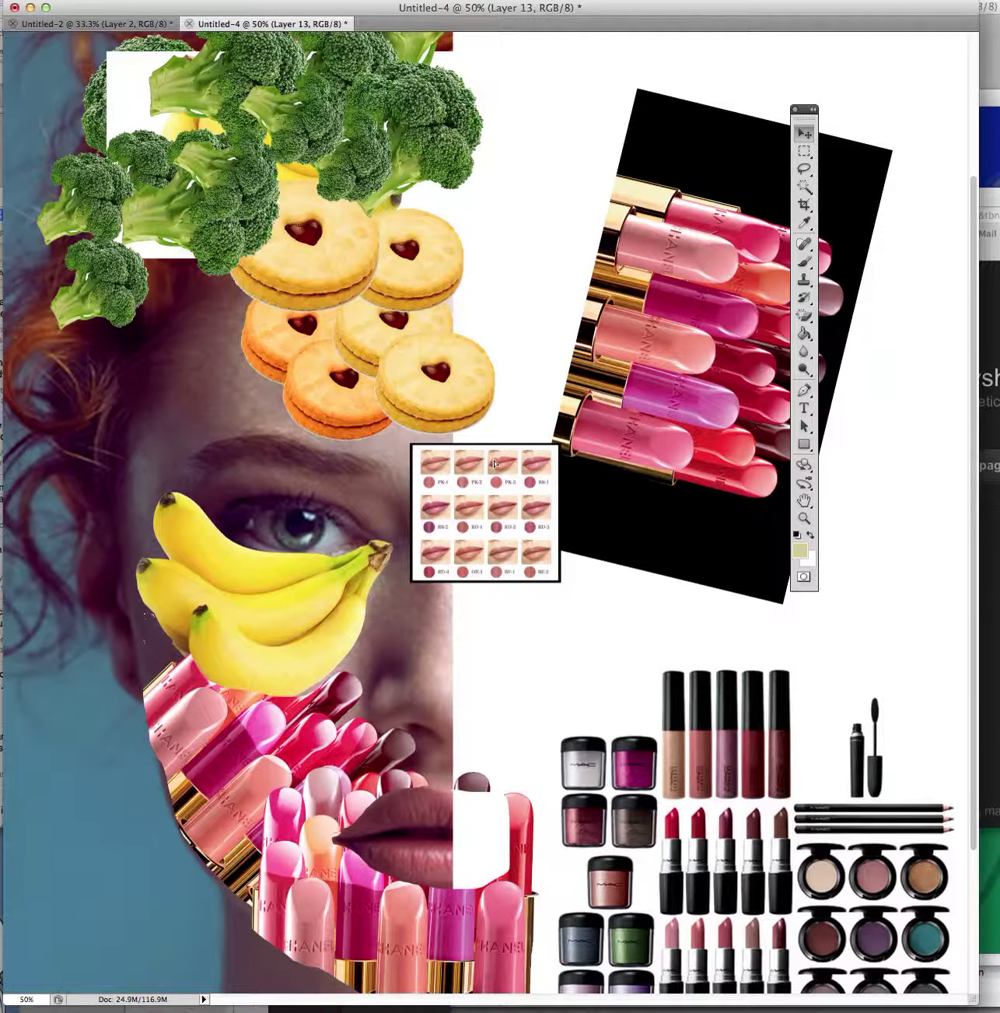
{"action": "left_click_drag", "start_coordinate": [494, 463], "coordinate": [587, 164]}
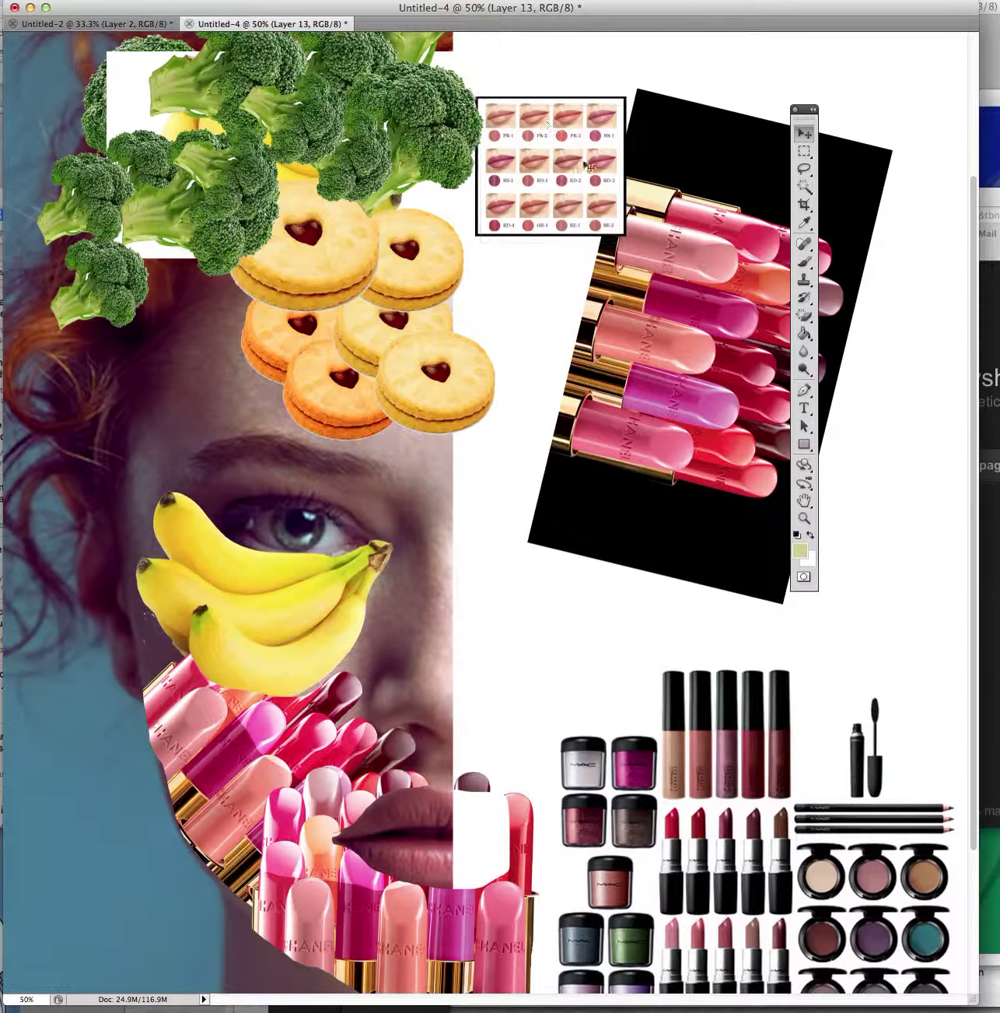
Move the lipstick picture on Layer 12 down towards the page's outer edge, and move the toolbox off the canvas
{"action": "right_click", "coordinate": [652, 443]}
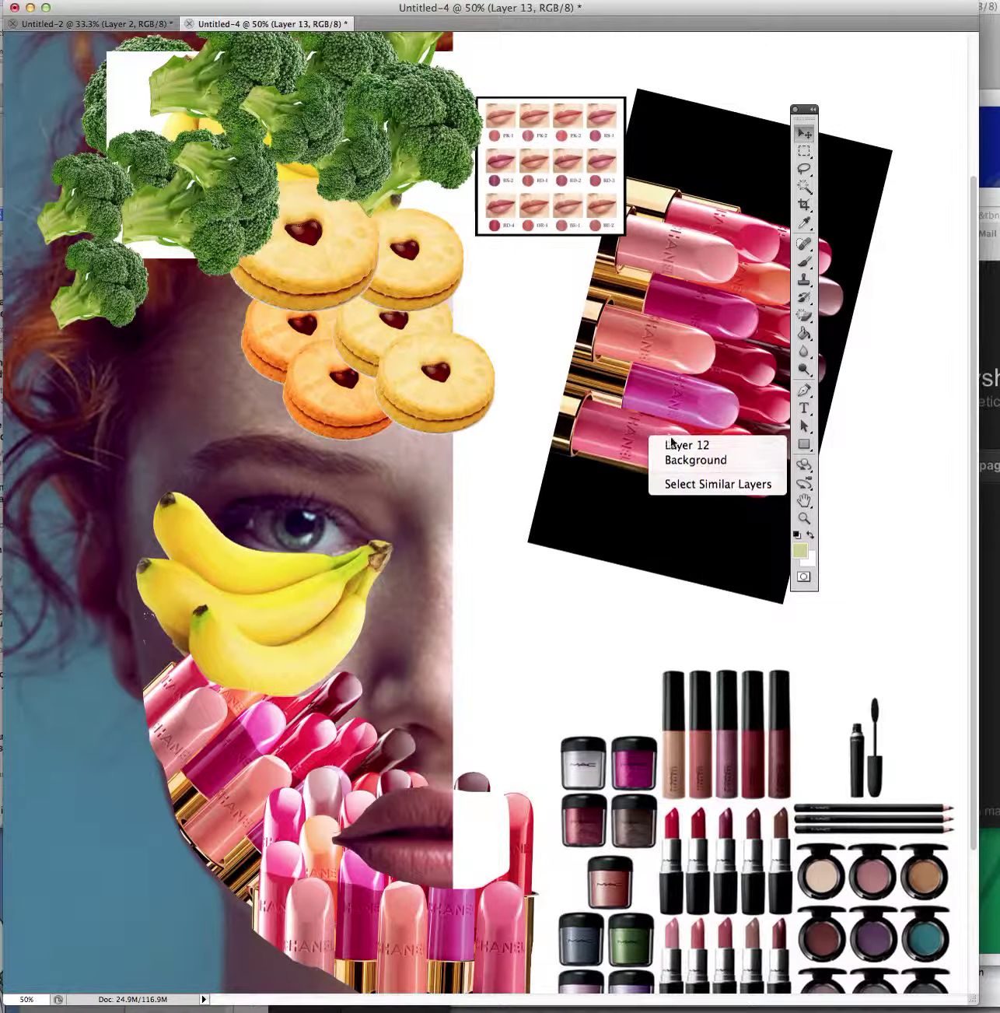
{"action": "left_click", "coordinate": [662, 444]}
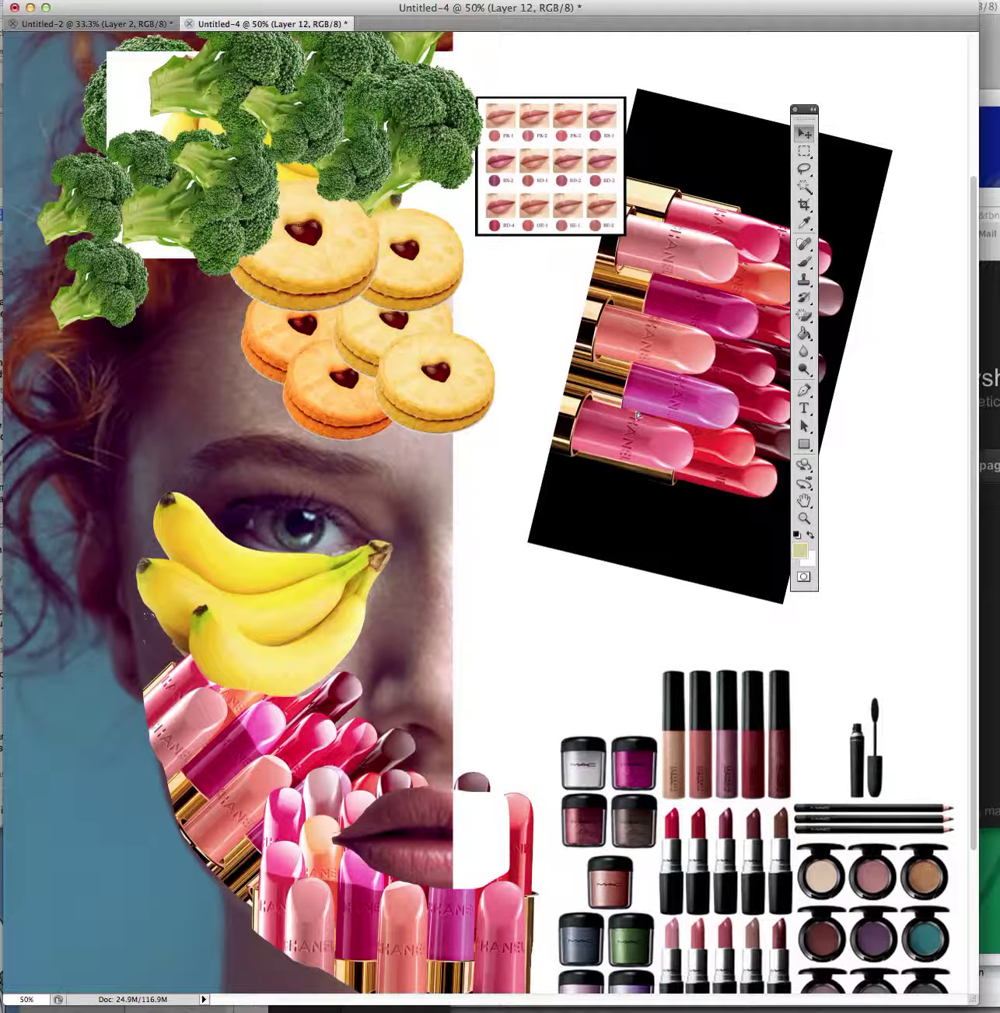
{"action": "left_click_drag", "start_coordinate": [637, 414], "coordinate": [719, 500]}
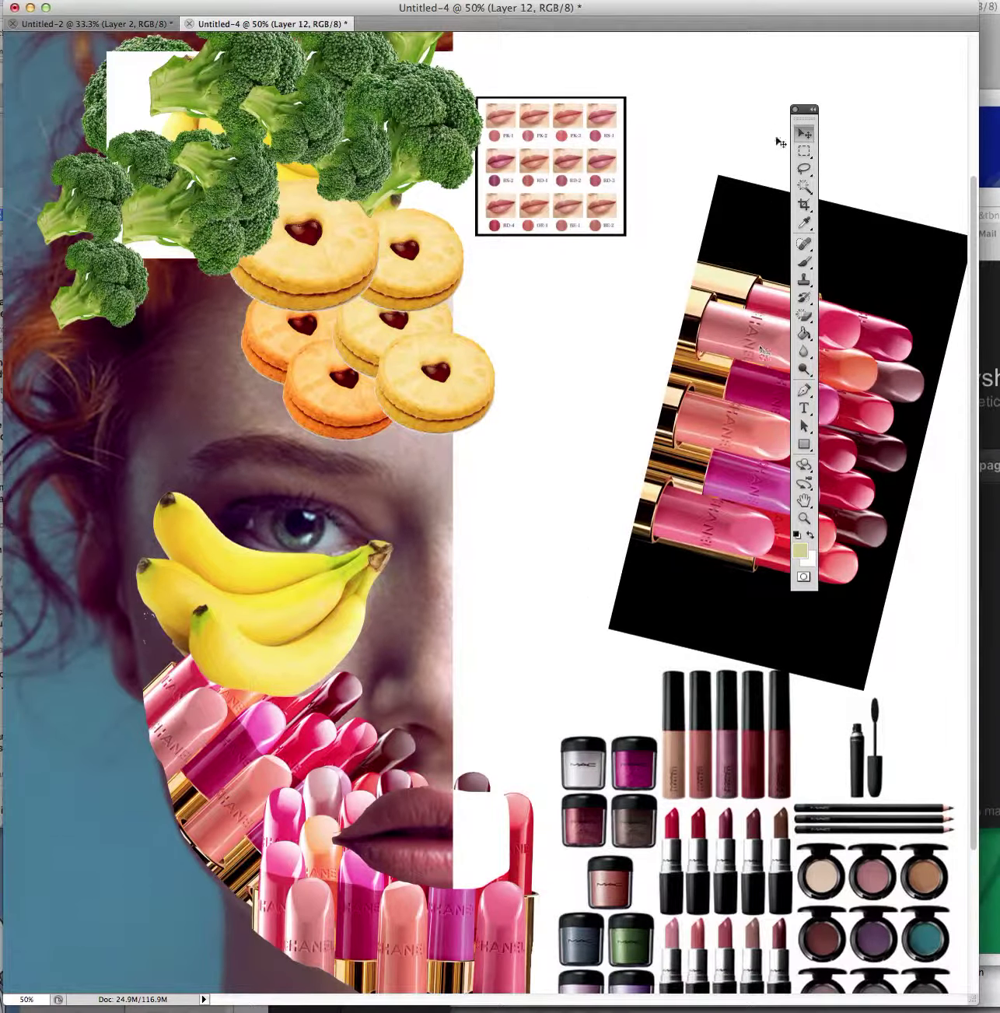
{"action": "left_click_drag", "start_coordinate": [808, 121], "coordinate": [998, 134]}
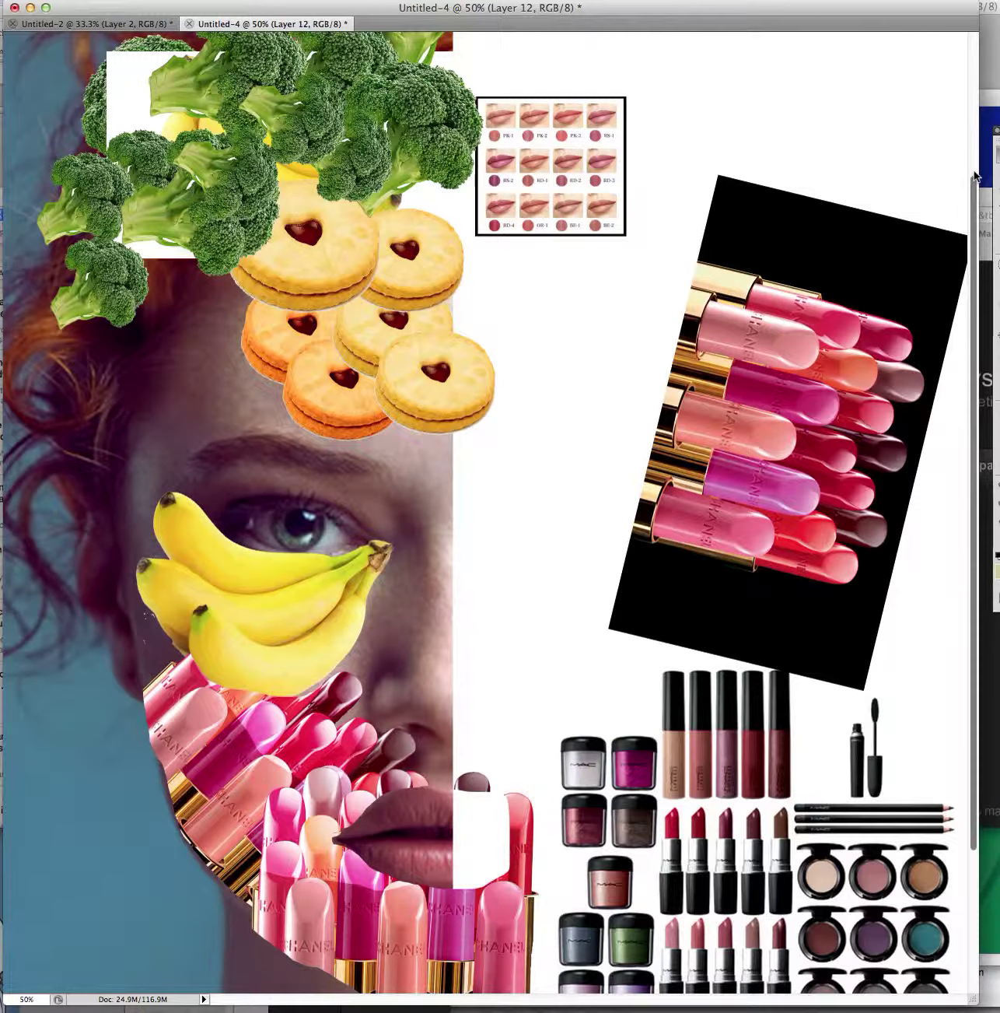
{"action": "key", "text": "XF86AudioLowerVolume"}
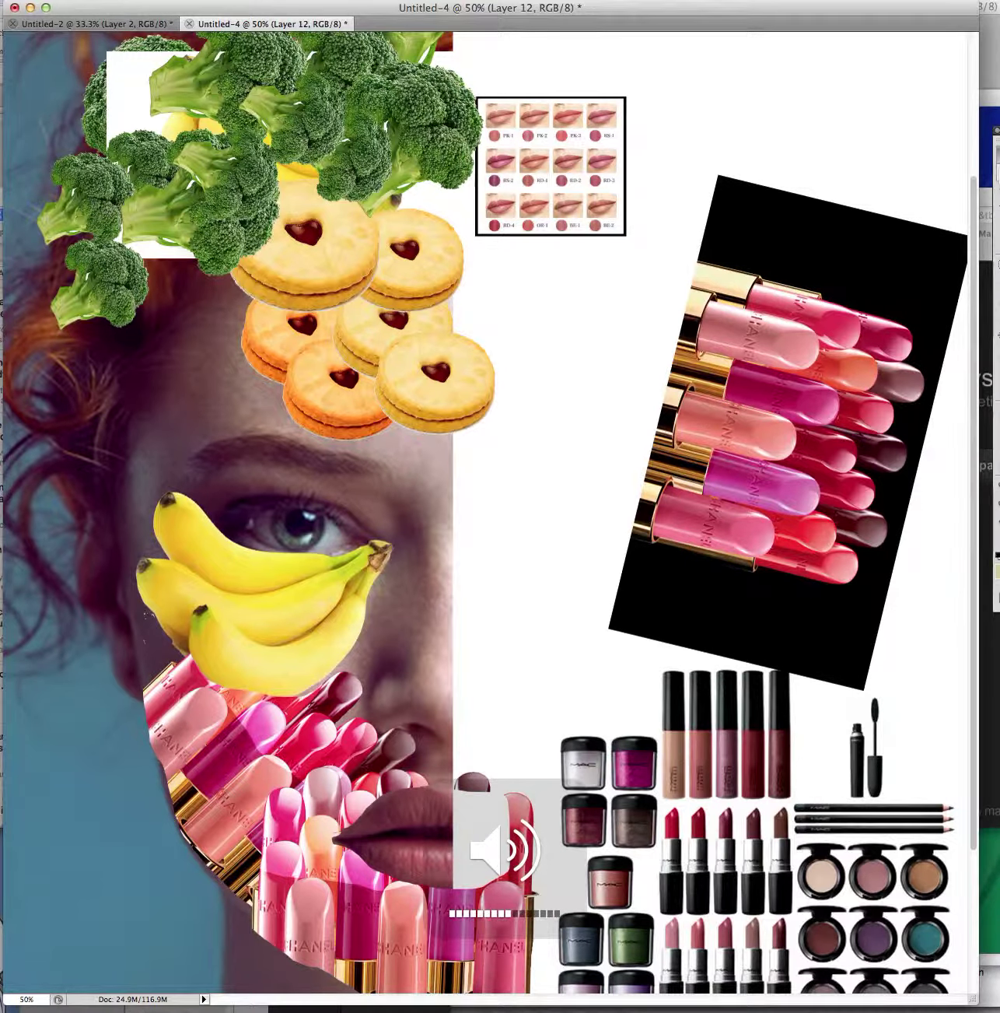
Show the layer list and duplicate Layer 12, the lipstick picture on black
{"action": "key", "text": "alt+bracketright"}
{"action": "key", "text": "alt+bracketright"}
{"action": "key", "text": "alt+bracketright"}
{"action": "key", "text": "alt+bracketright"}
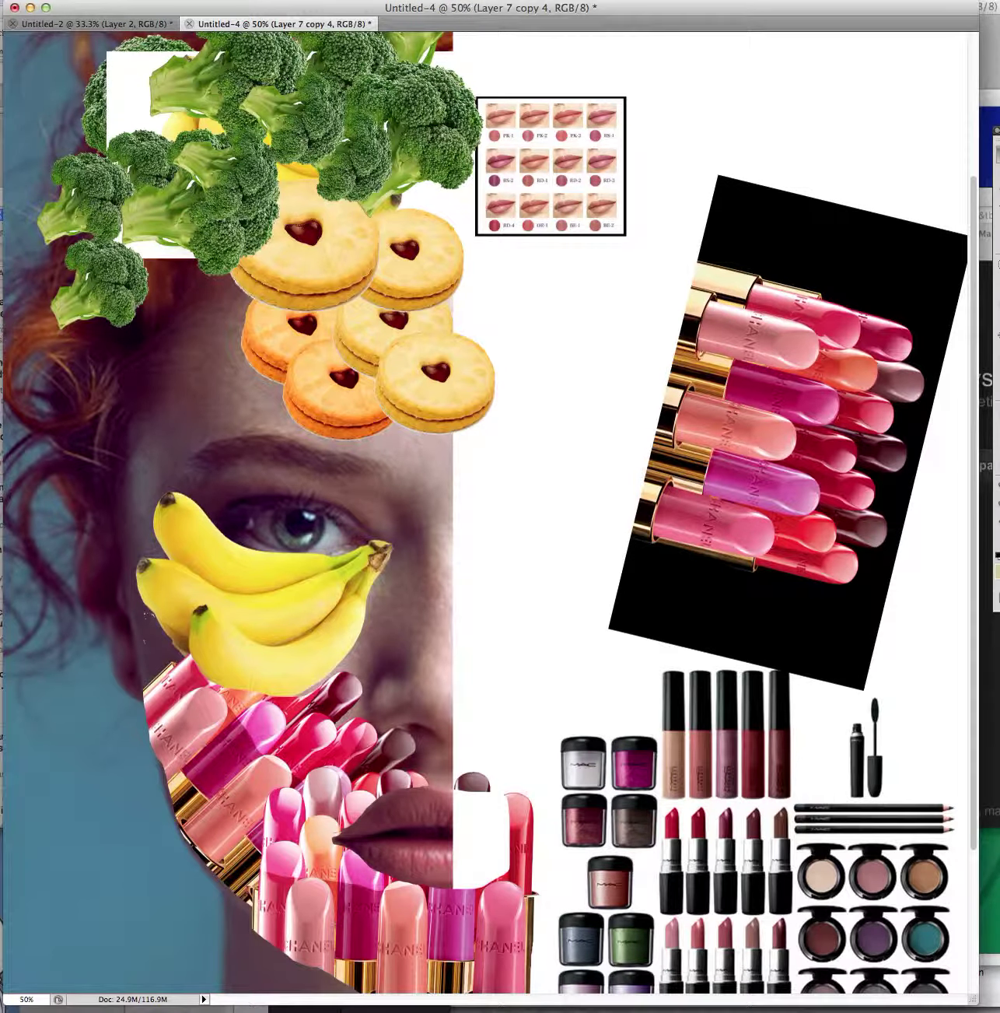
{"action": "key", "text": "F7"}
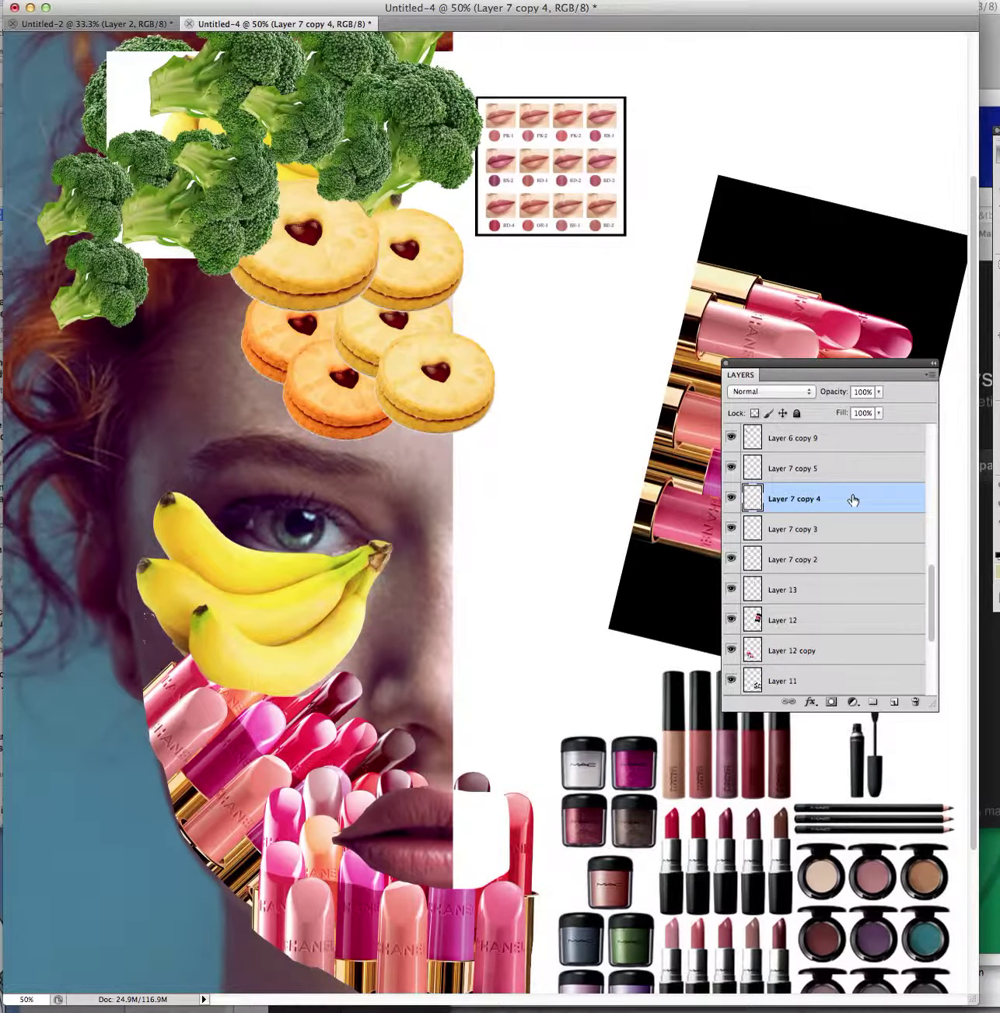
{"action": "right_click", "coordinate": [814, 305]}
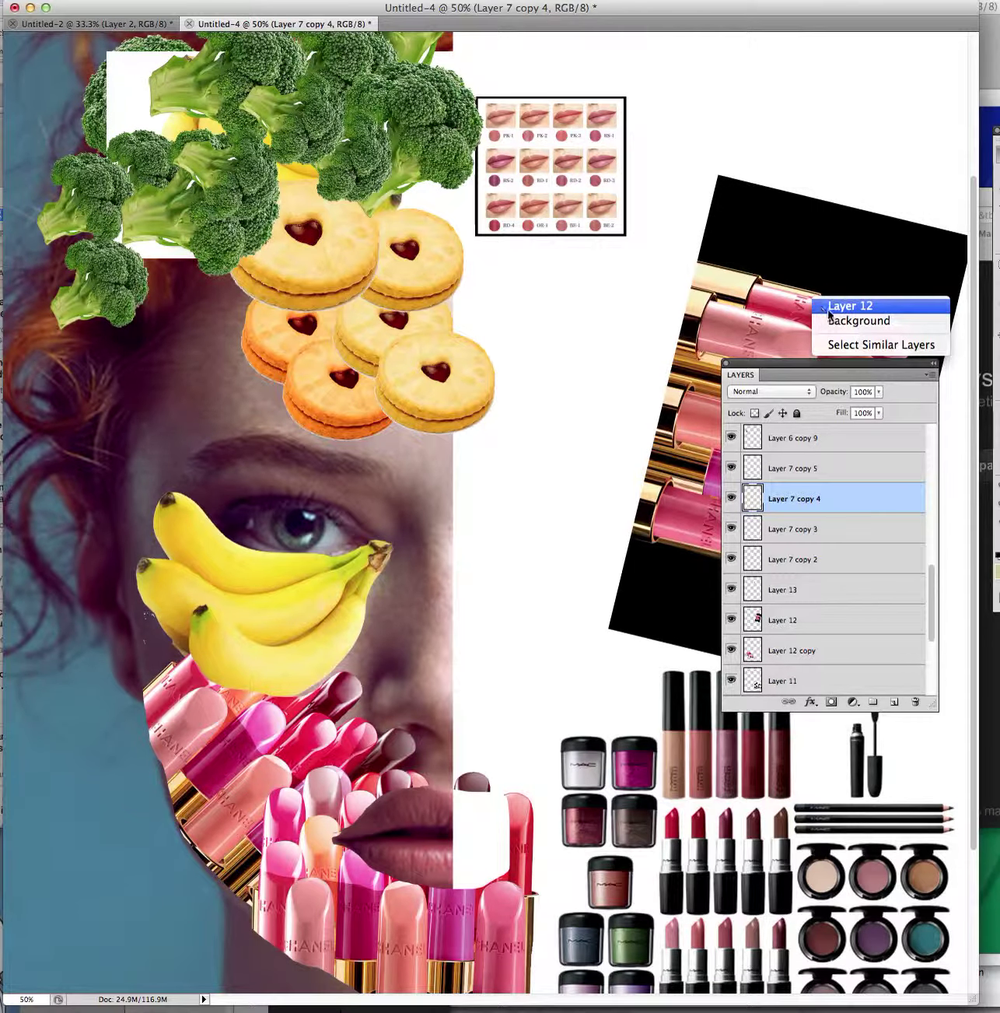
{"action": "left_click", "coordinate": [831, 306]}
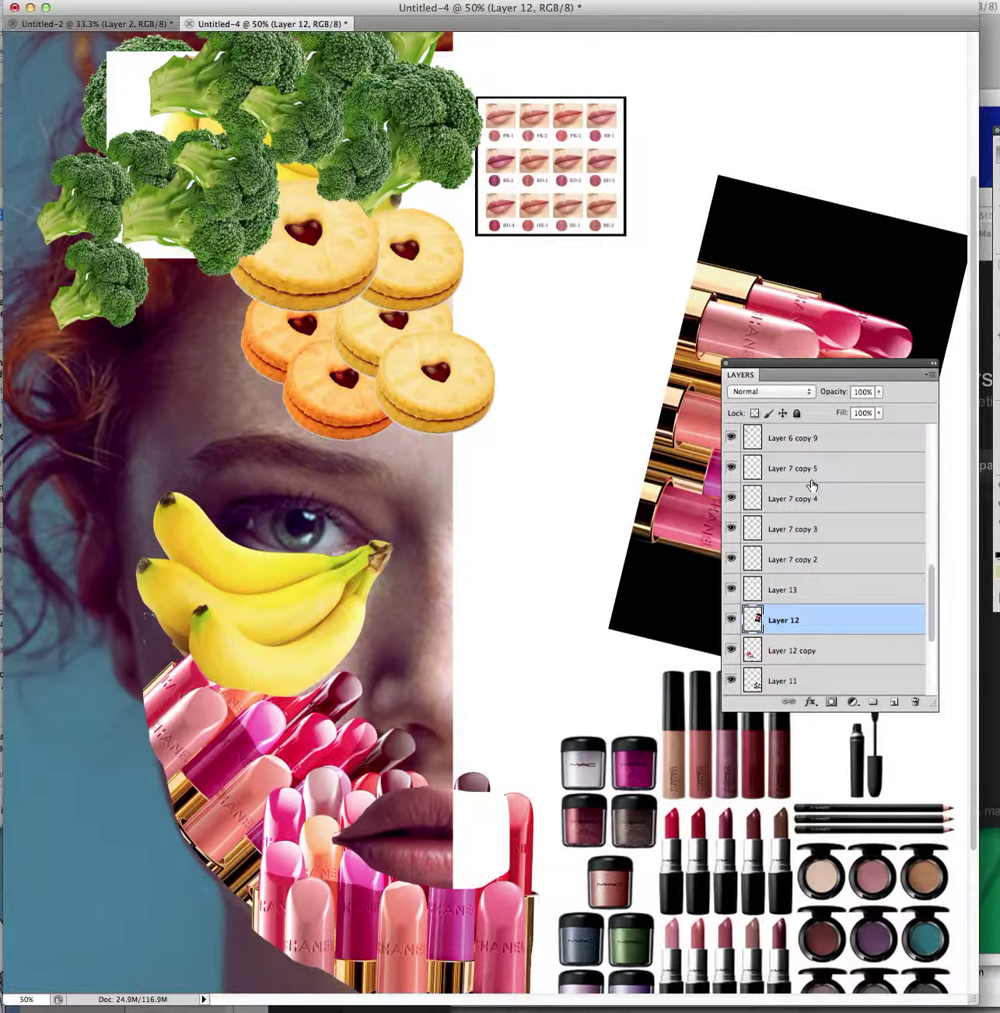
{"action": "right_click", "coordinate": [811, 627]}
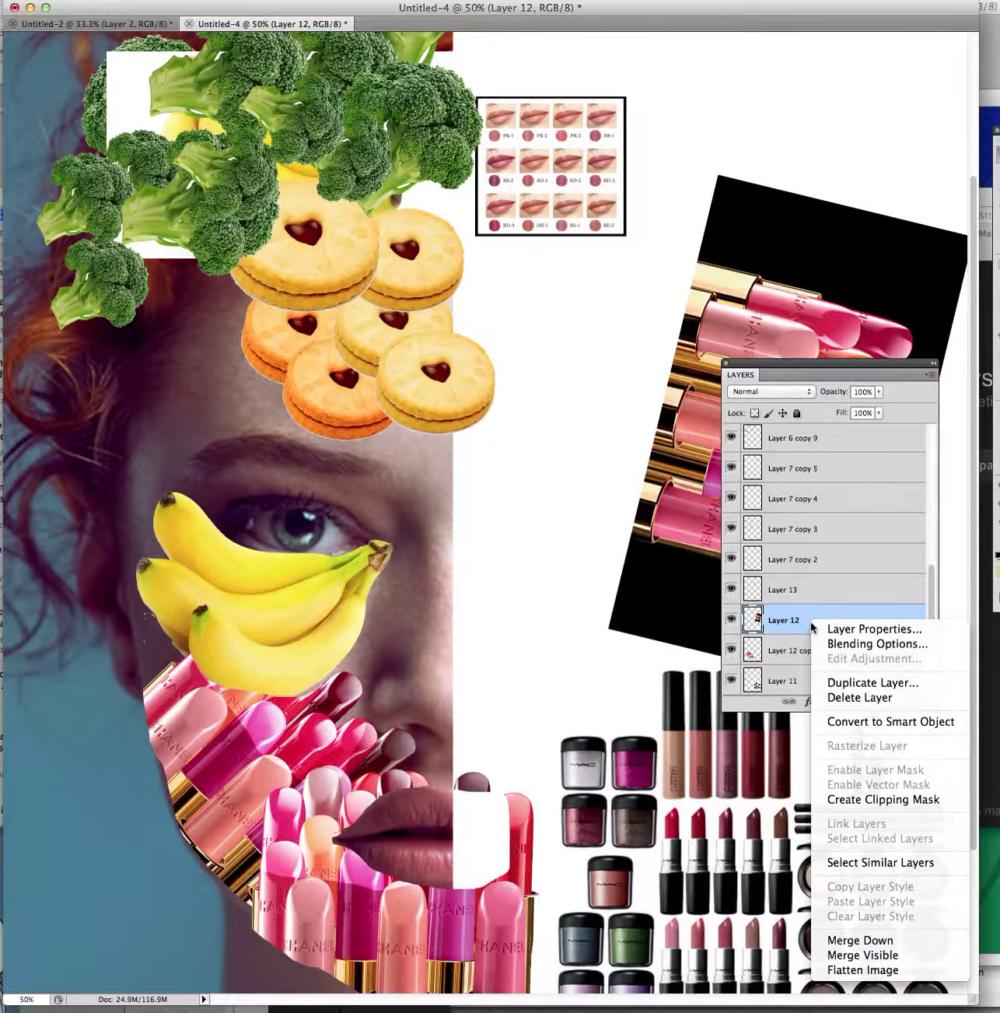
{"action": "left_click", "coordinate": [870, 683]}
{"action": "left_click", "coordinate": [662, 414]}
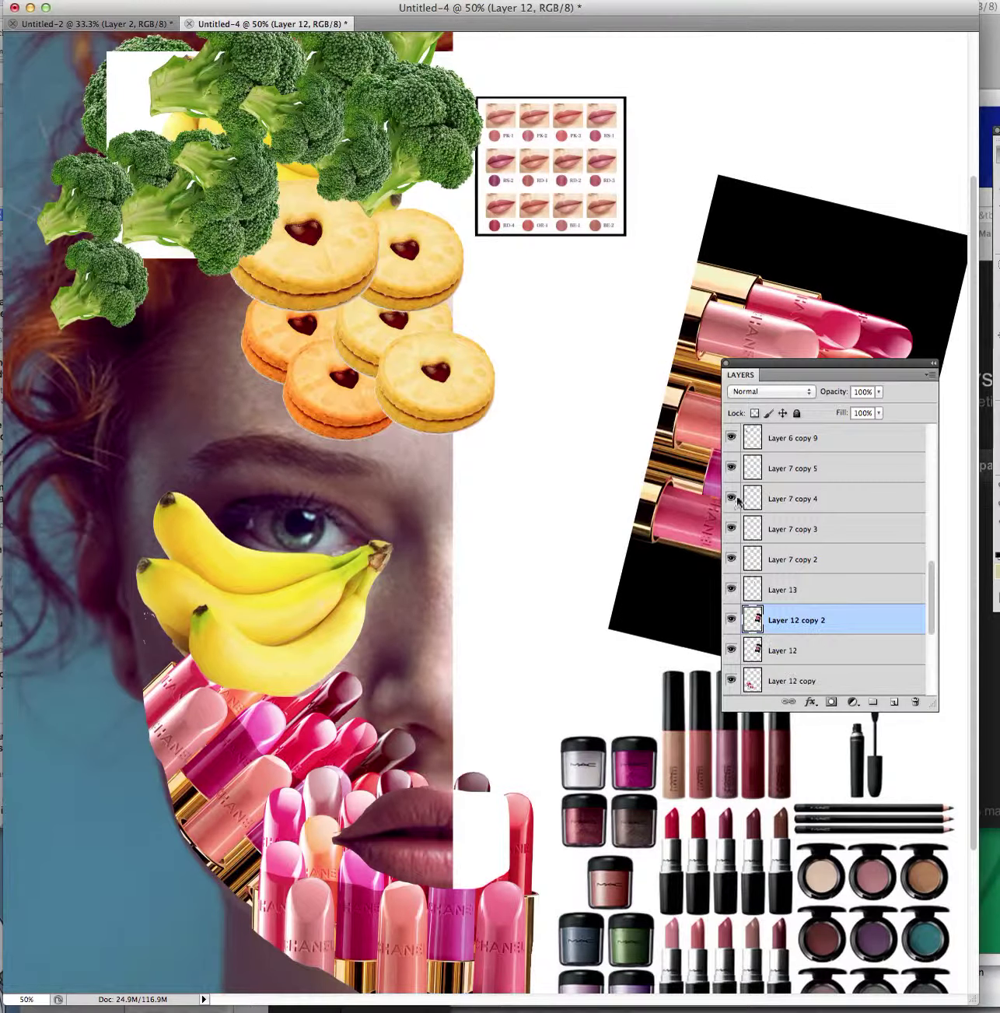
Make two more duplicates of the lipstick picture layer, starting from Layer 12 copy 2
{"action": "right_click", "coordinate": [820, 620]}
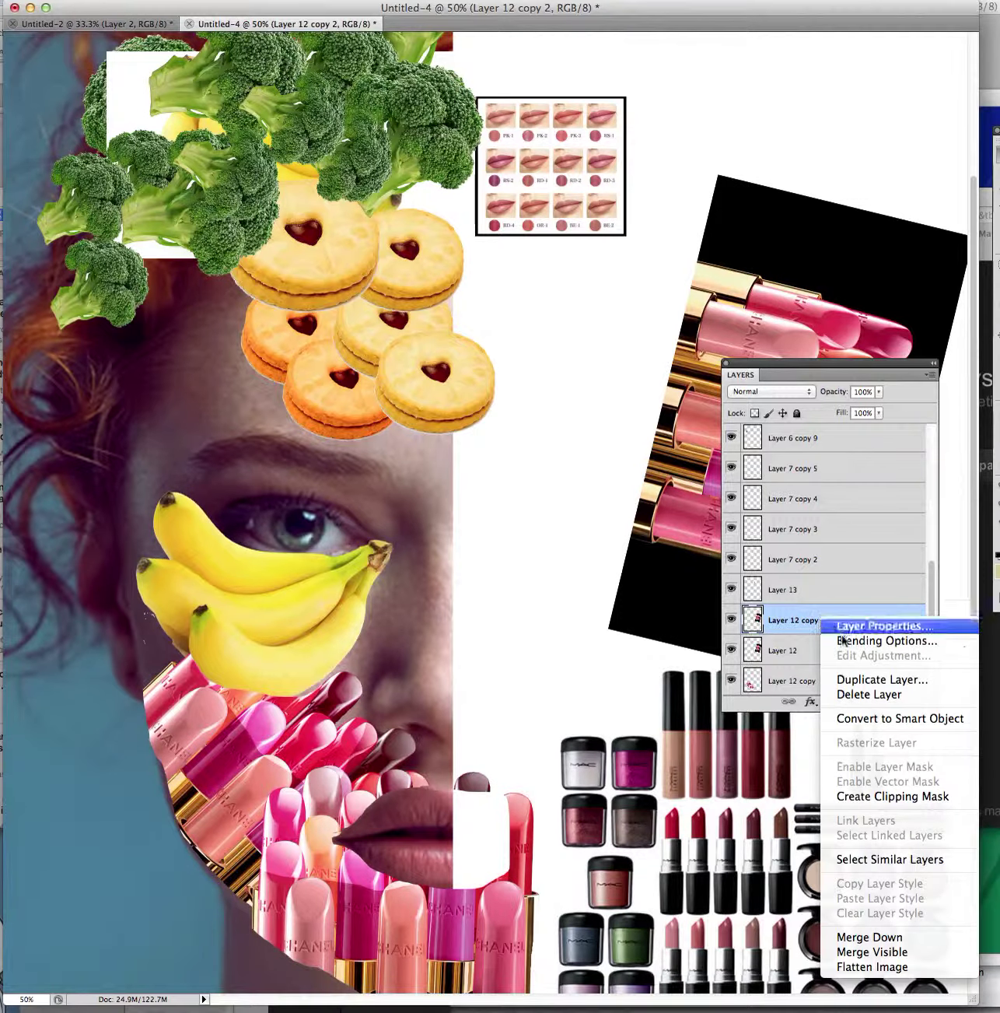
{"action": "left_click", "coordinate": [858, 685]}
{"action": "left_click", "coordinate": [644, 412]}
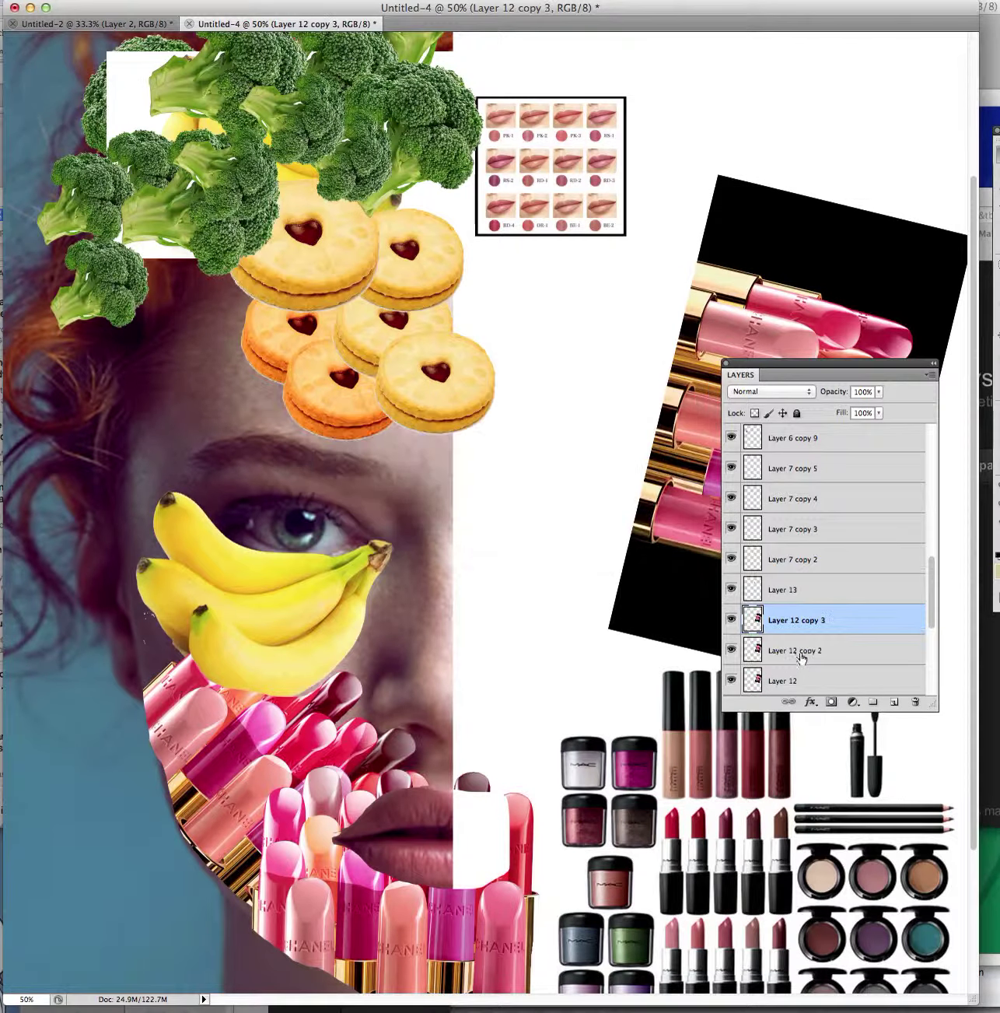
{"action": "right_click", "coordinate": [805, 621]}
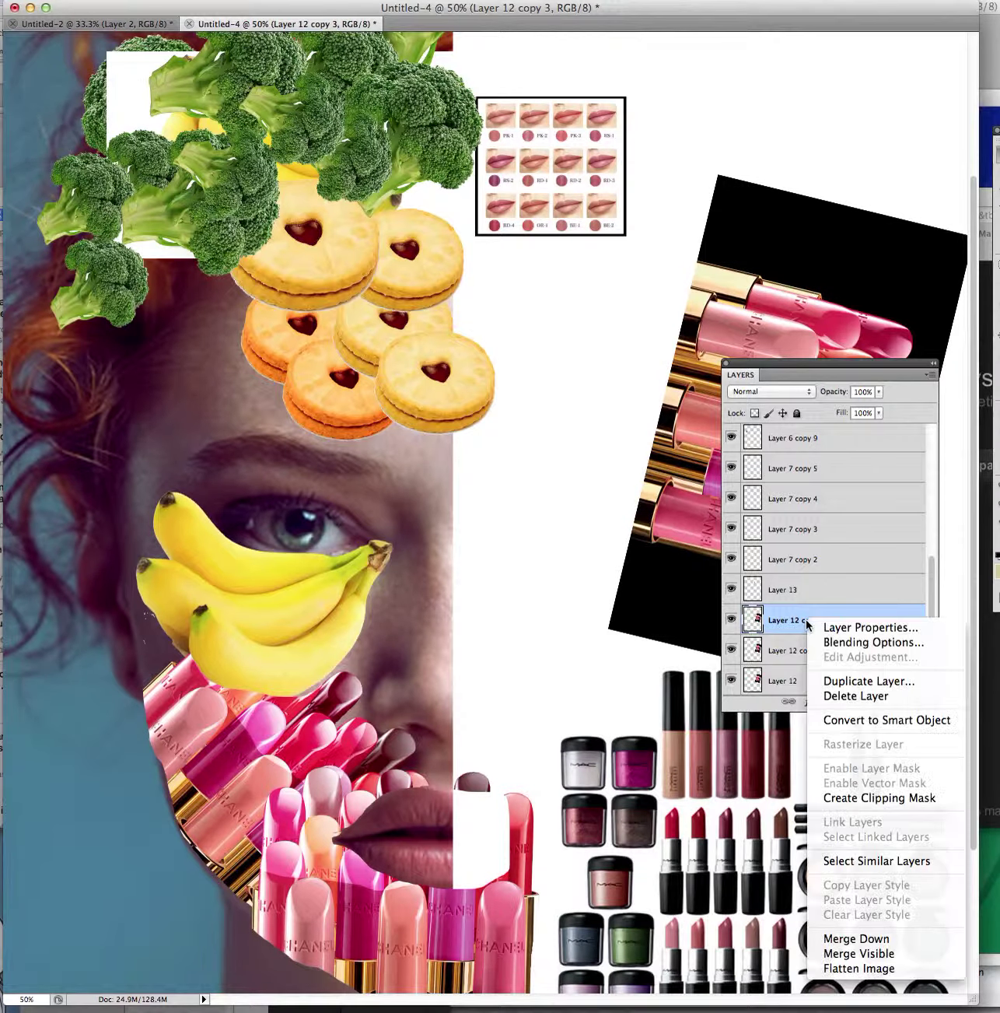
{"action": "left_click", "coordinate": [842, 681]}
{"action": "left_click", "coordinate": [654, 412]}
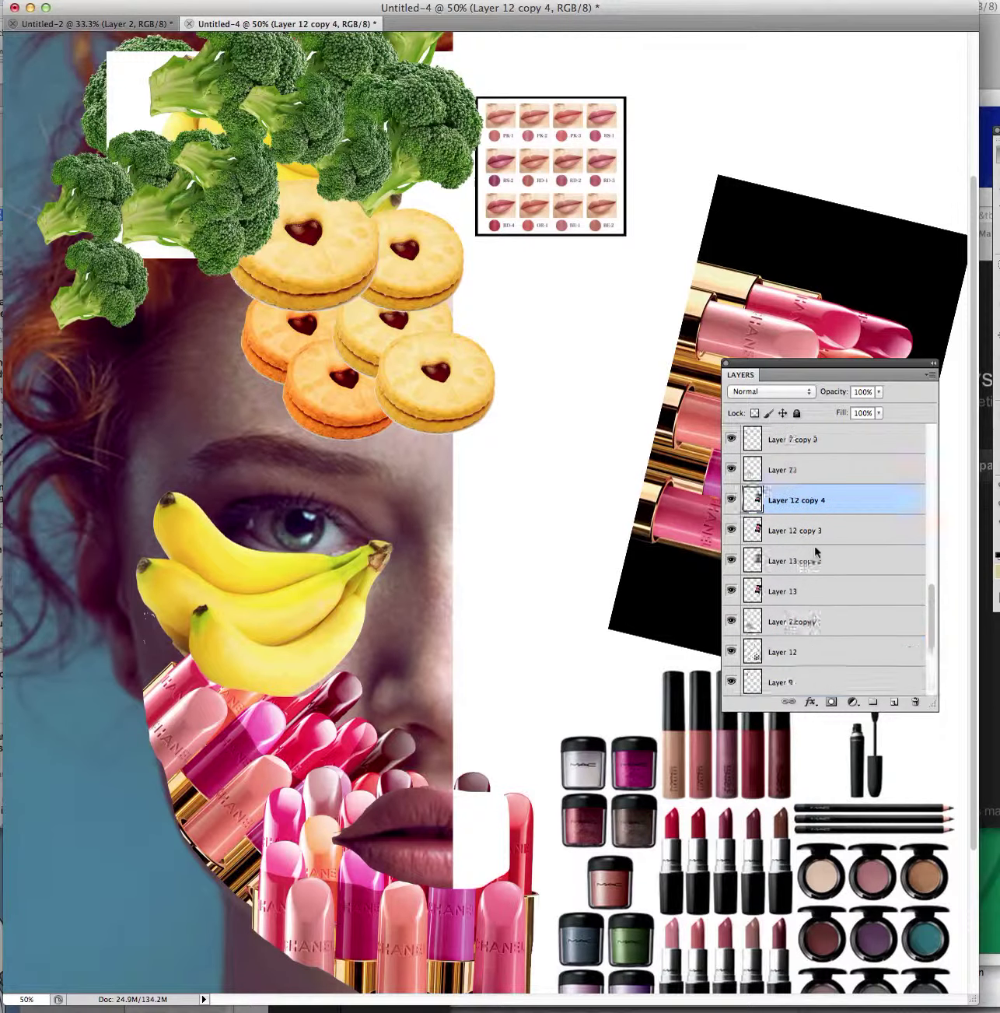
Check which artwork Layer 12 copy holds, then hide the banana layers, Layer 9 and Layer 8
{"action": "scroll", "coordinate": [814, 551], "scroll_direction": "down", "scroll_amount": 5}
{"action": "scroll", "coordinate": [812, 551], "scroll_direction": "up", "scroll_amount": 5}
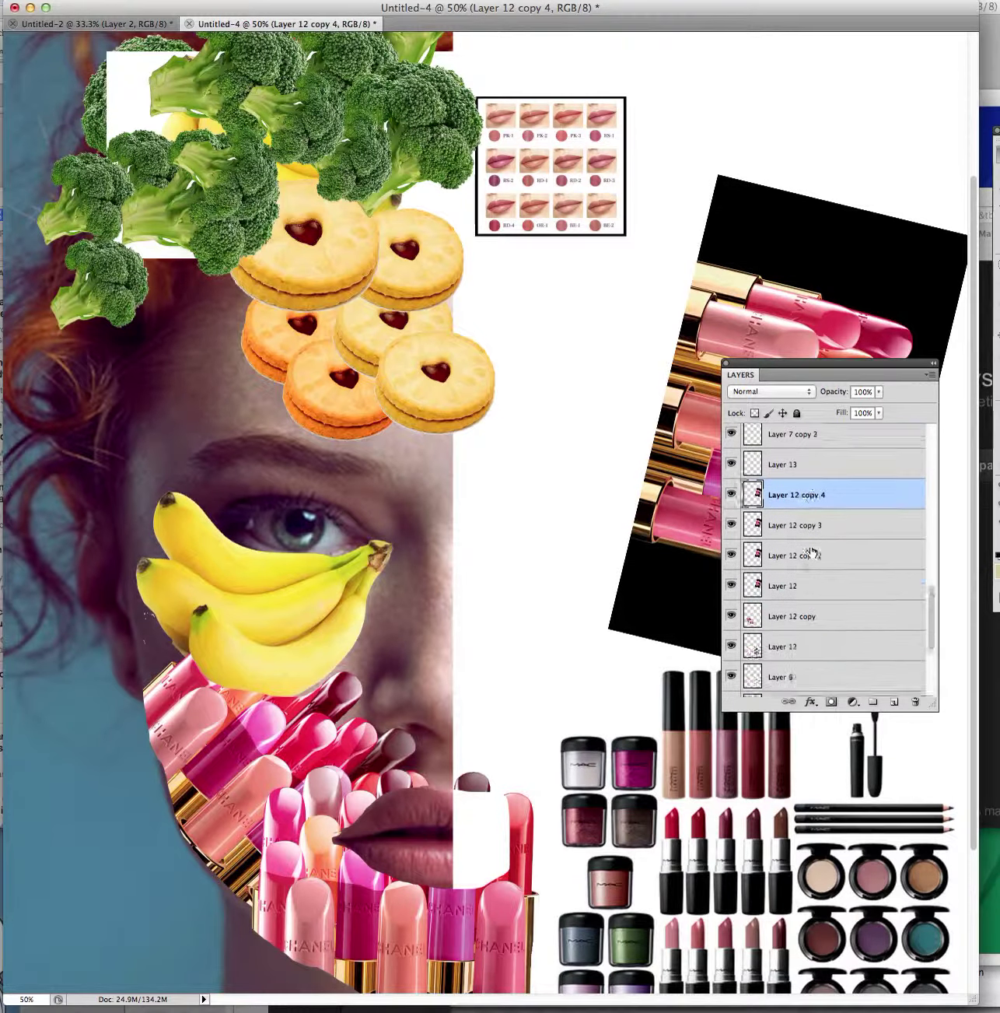
{"action": "scroll", "coordinate": [813, 554], "scroll_direction": "down", "scroll_amount": 3}
{"action": "left_click", "coordinate": [731, 513]}
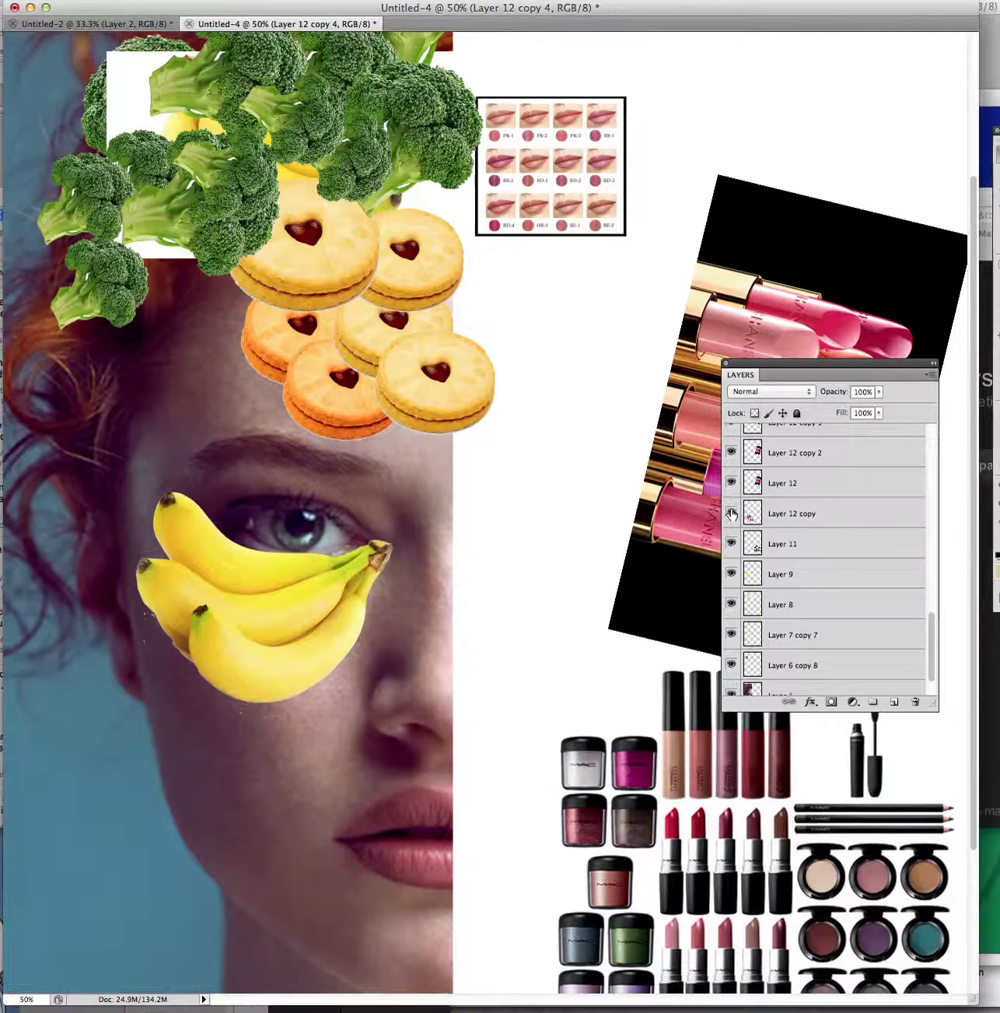
{"action": "left_click", "coordinate": [731, 513]}
{"action": "left_click", "coordinate": [731, 574]}
{"action": "left_click", "coordinate": [731, 605]}
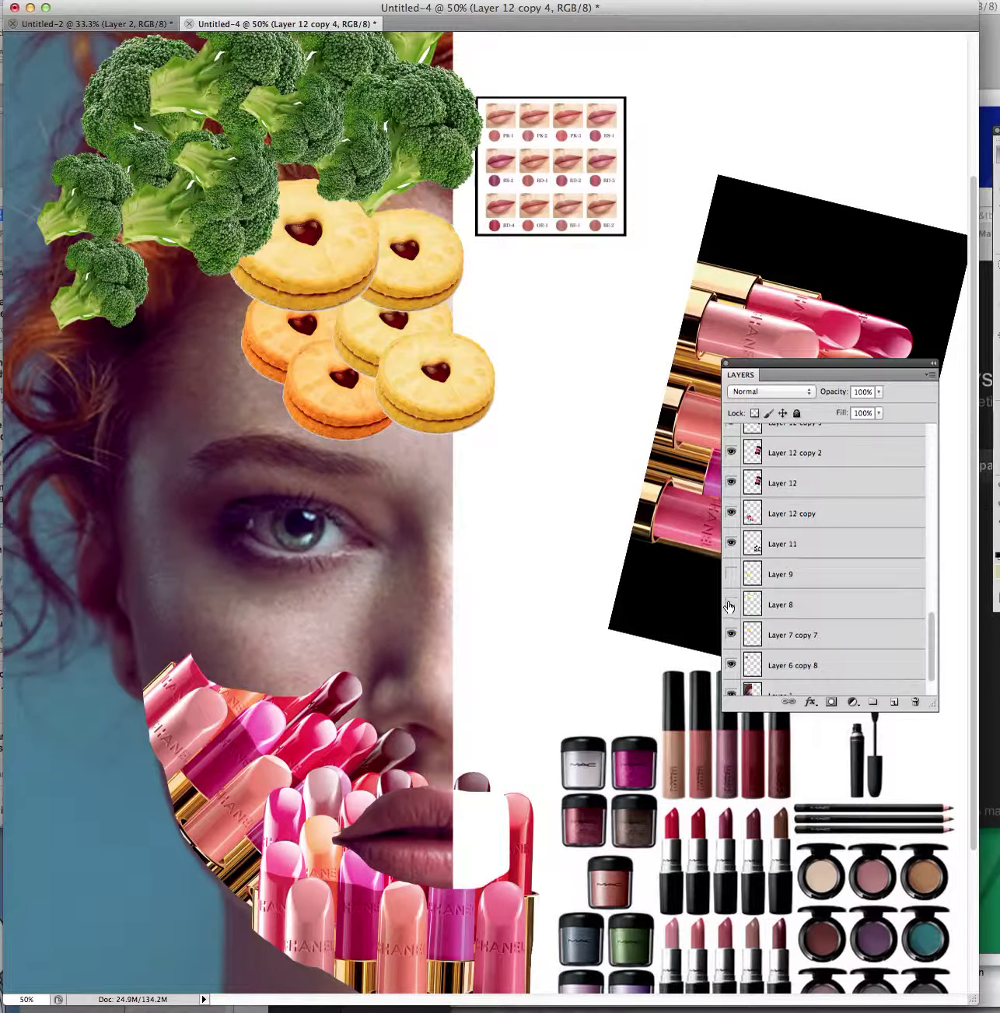
Hide Layer 7 copy 7 and Layer 6 copy 8, keeping the portrait on Layer 1 visible
{"action": "scroll", "coordinate": [738, 597], "scroll_direction": "down", "scroll_amount": 2}
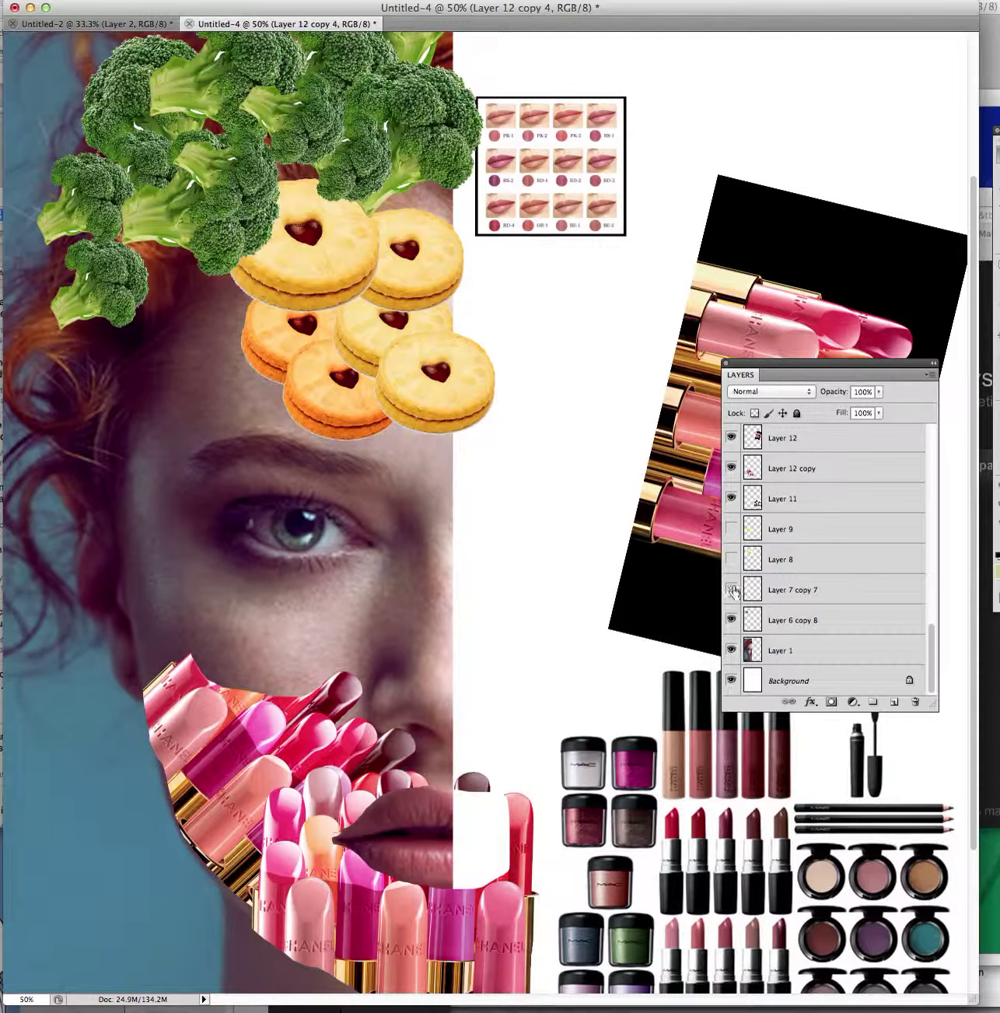
{"action": "left_click", "coordinate": [731, 590]}
{"action": "left_click", "coordinate": [731, 620]}
{"action": "left_click", "coordinate": [731, 650]}
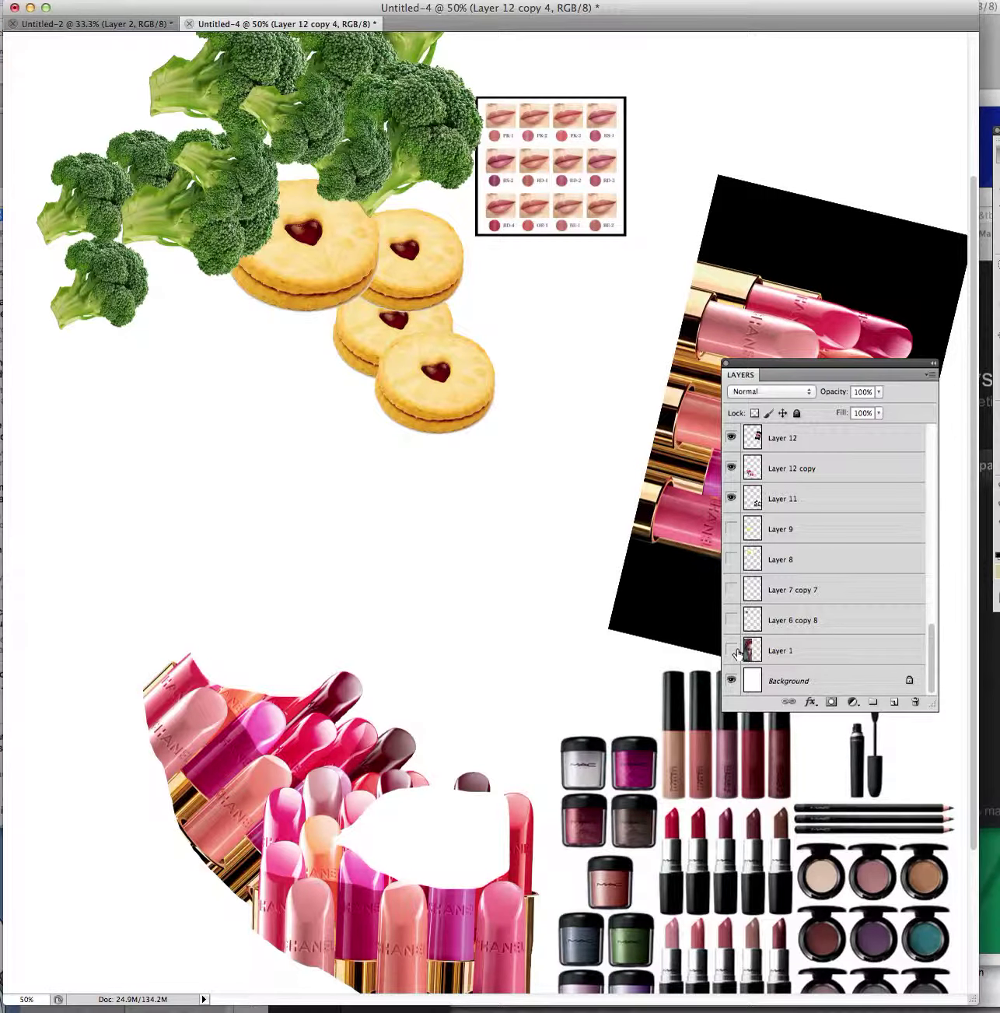
{"action": "left_click", "coordinate": [731, 651]}
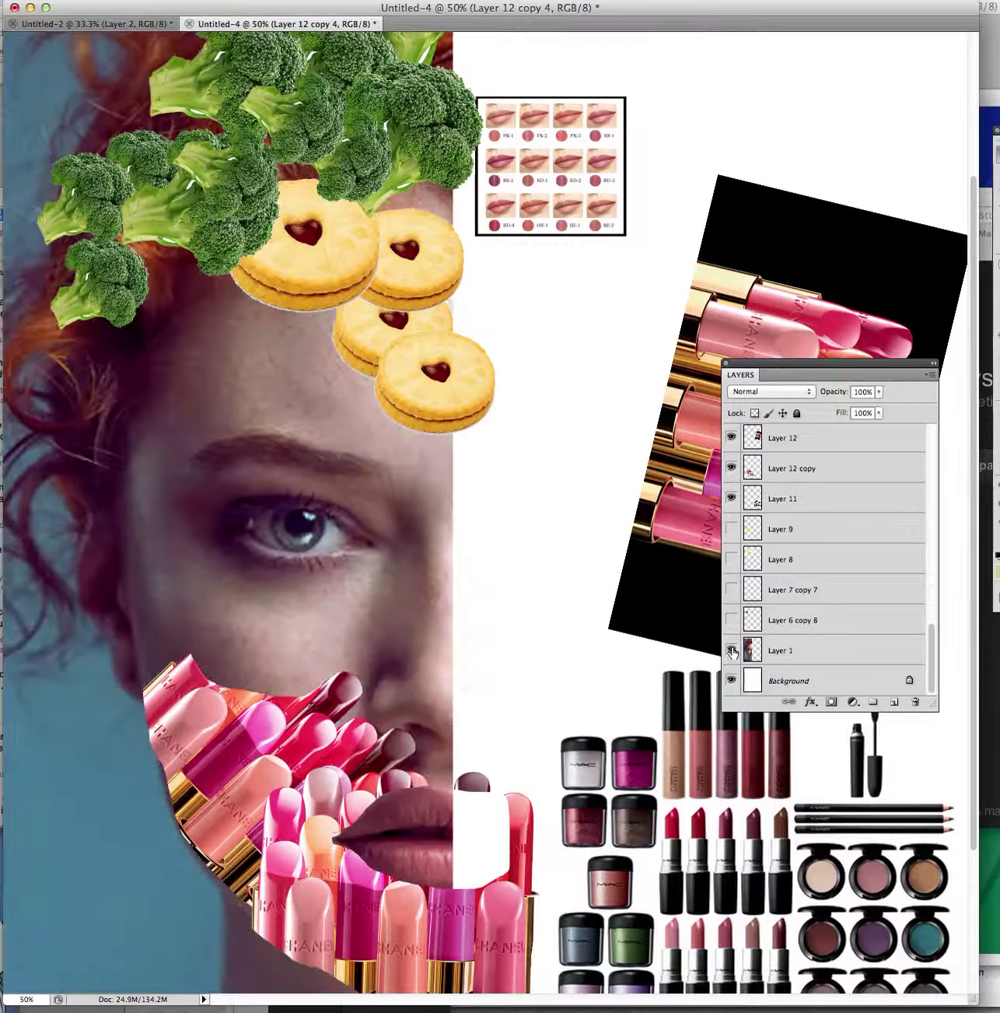
Hide Layer 3 and Layer 4 near the beginning of the layer stack
{"action": "scroll", "coordinate": [739, 564], "scroll_direction": "up", "scroll_amount": 10}
{"action": "scroll", "coordinate": [741, 564], "scroll_direction": "up", "scroll_amount": 5}
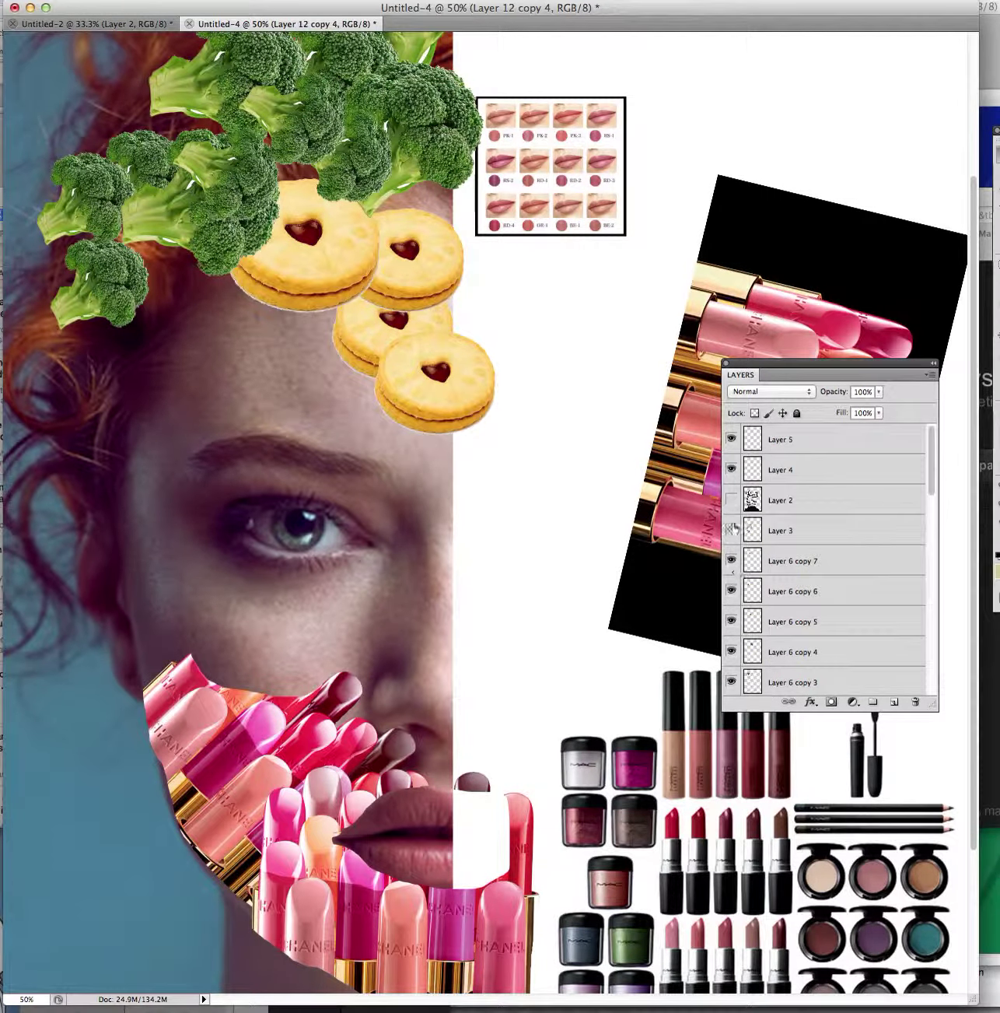
{"action": "left_click", "coordinate": [731, 530]}
{"action": "left_click", "coordinate": [731, 530]}
{"action": "left_click", "coordinate": [731, 470]}
Hide the broccoli duplicates from Layer 6 copy 7 through Layer 6 copy
{"action": "scroll", "coordinate": [735, 517], "scroll_direction": "down", "scroll_amount": 4}
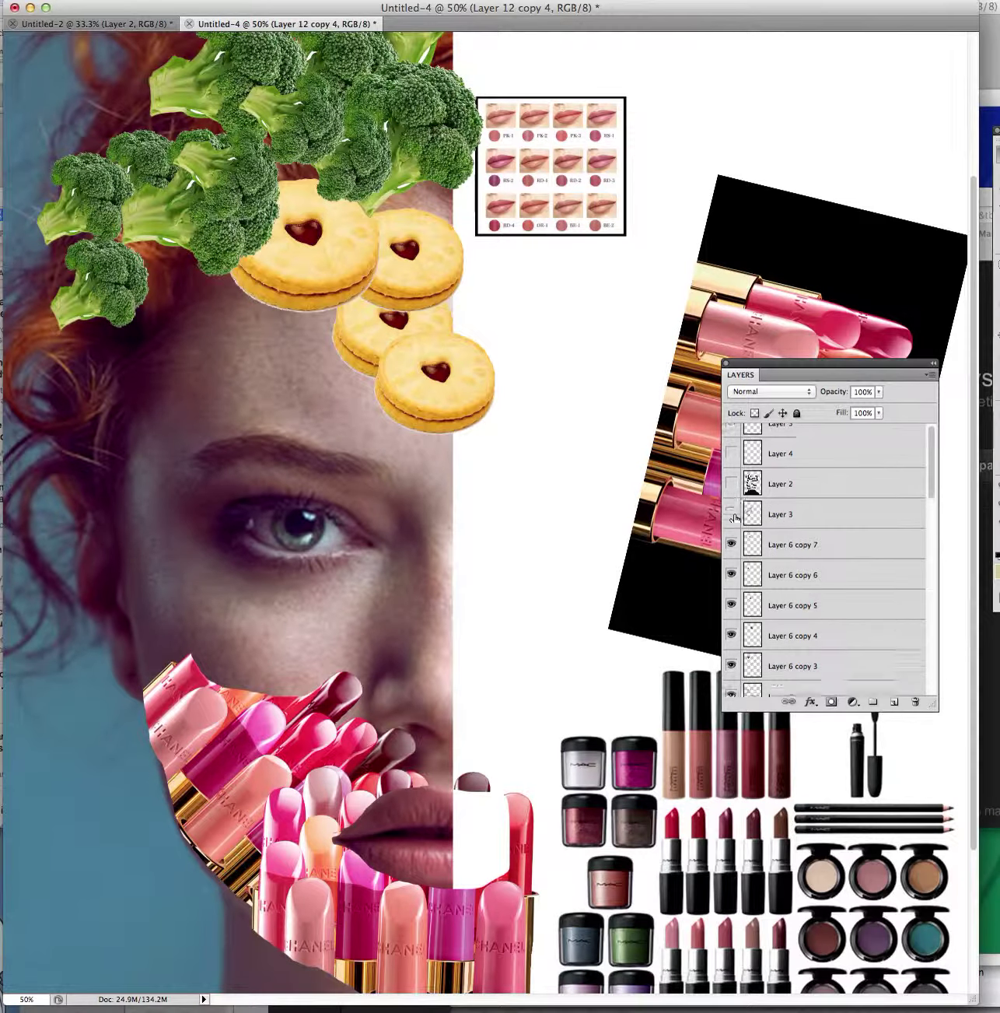
{"action": "left_click", "coordinate": [731, 475]}
{"action": "left_click", "coordinate": [731, 444]}
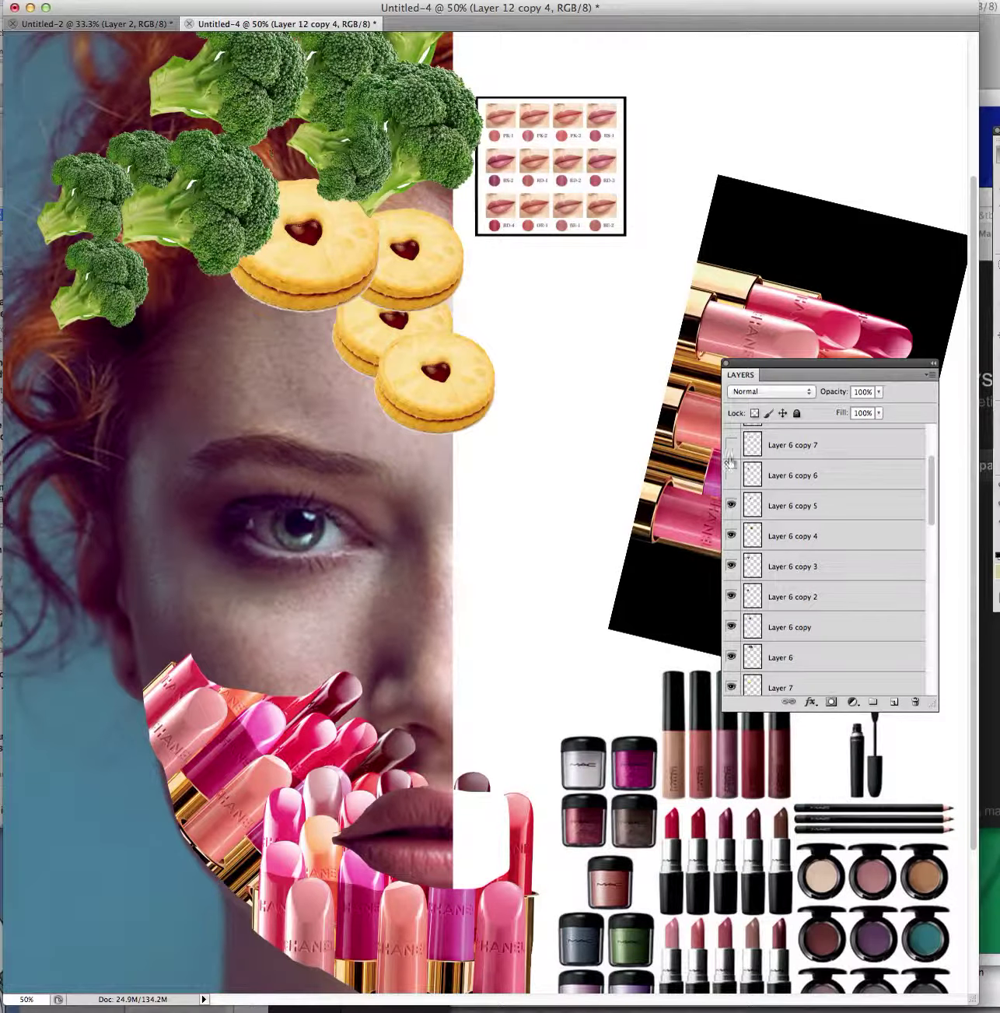
{"action": "left_click", "coordinate": [731, 506]}
{"action": "left_click", "coordinate": [731, 535]}
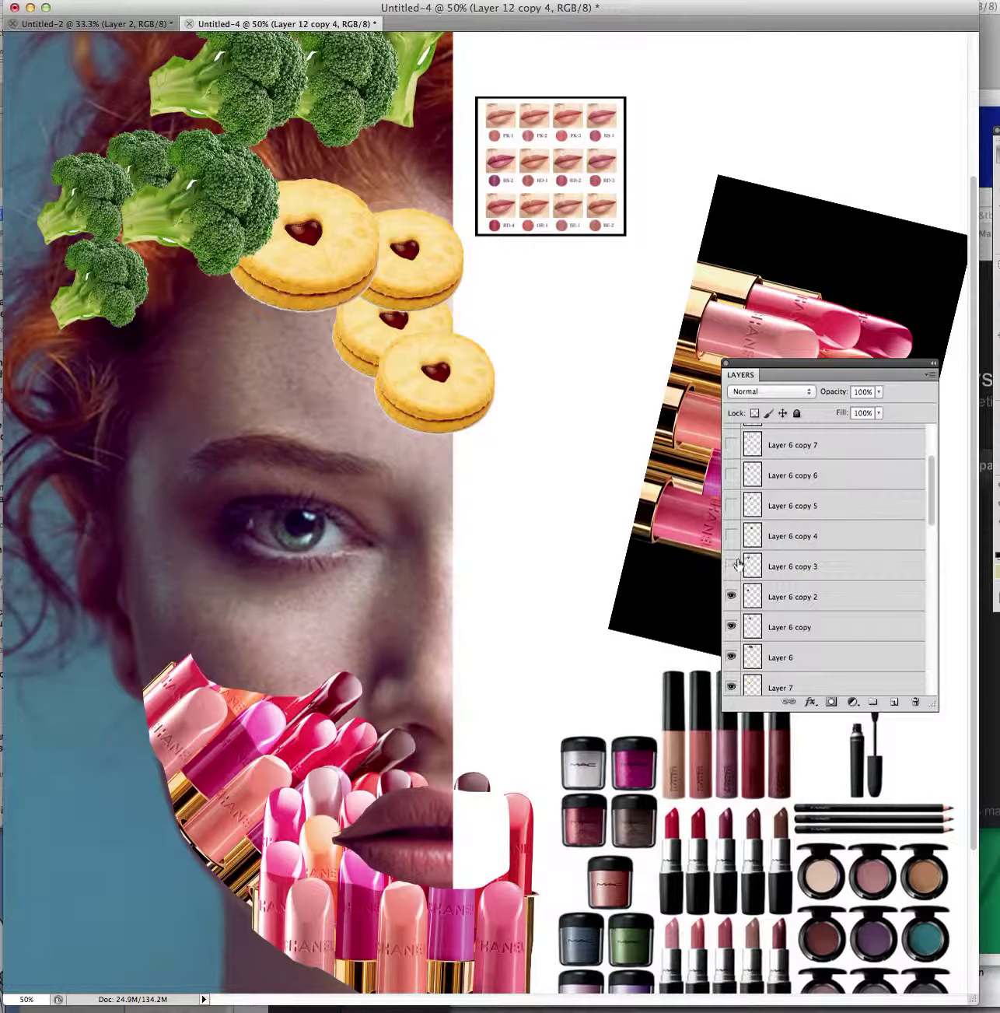
{"action": "left_click", "coordinate": [731, 567]}
{"action": "left_click", "coordinate": [731, 596]}
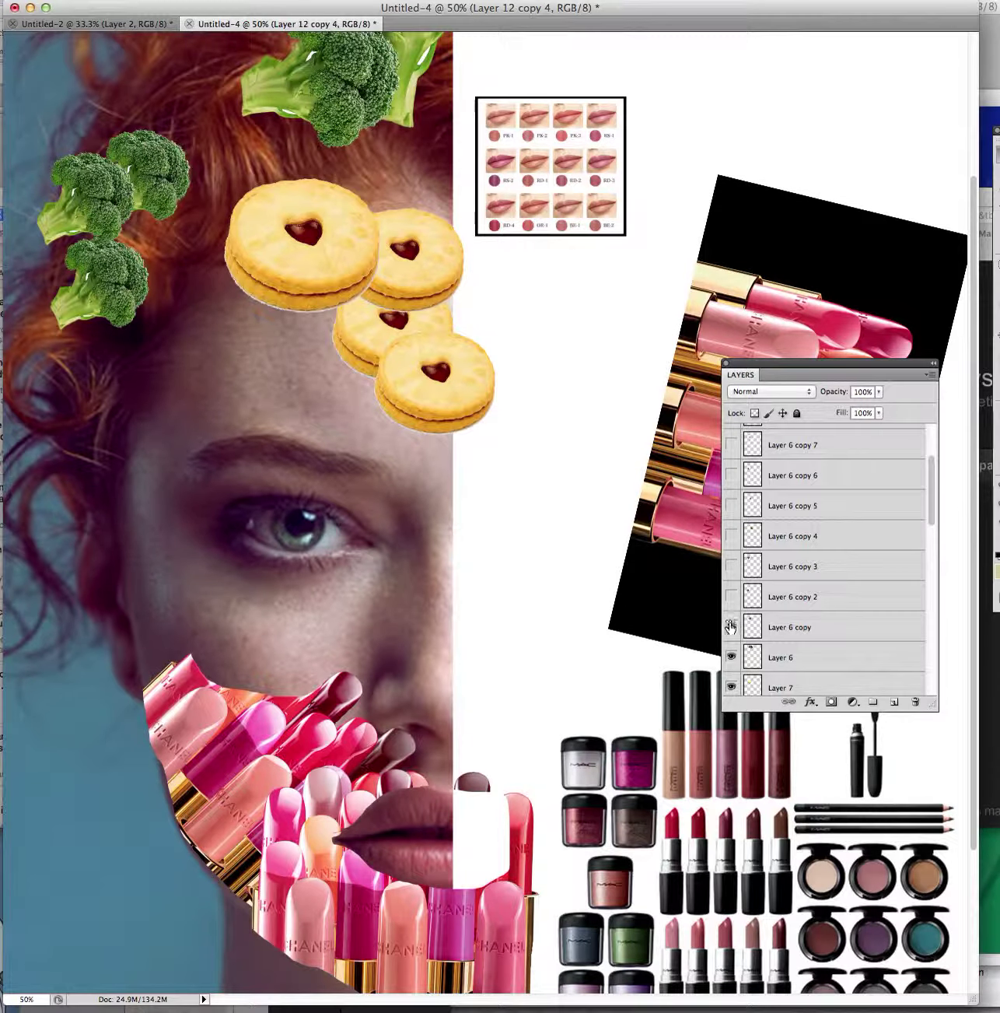
{"action": "left_click", "coordinate": [731, 627]}
Hide the remaining broccoli and first biscuit layers, from Layer 6 and Layer 7 through Layer 6 copy 9
{"action": "scroll", "coordinate": [730, 630], "scroll_direction": "down", "scroll_amount": 5}
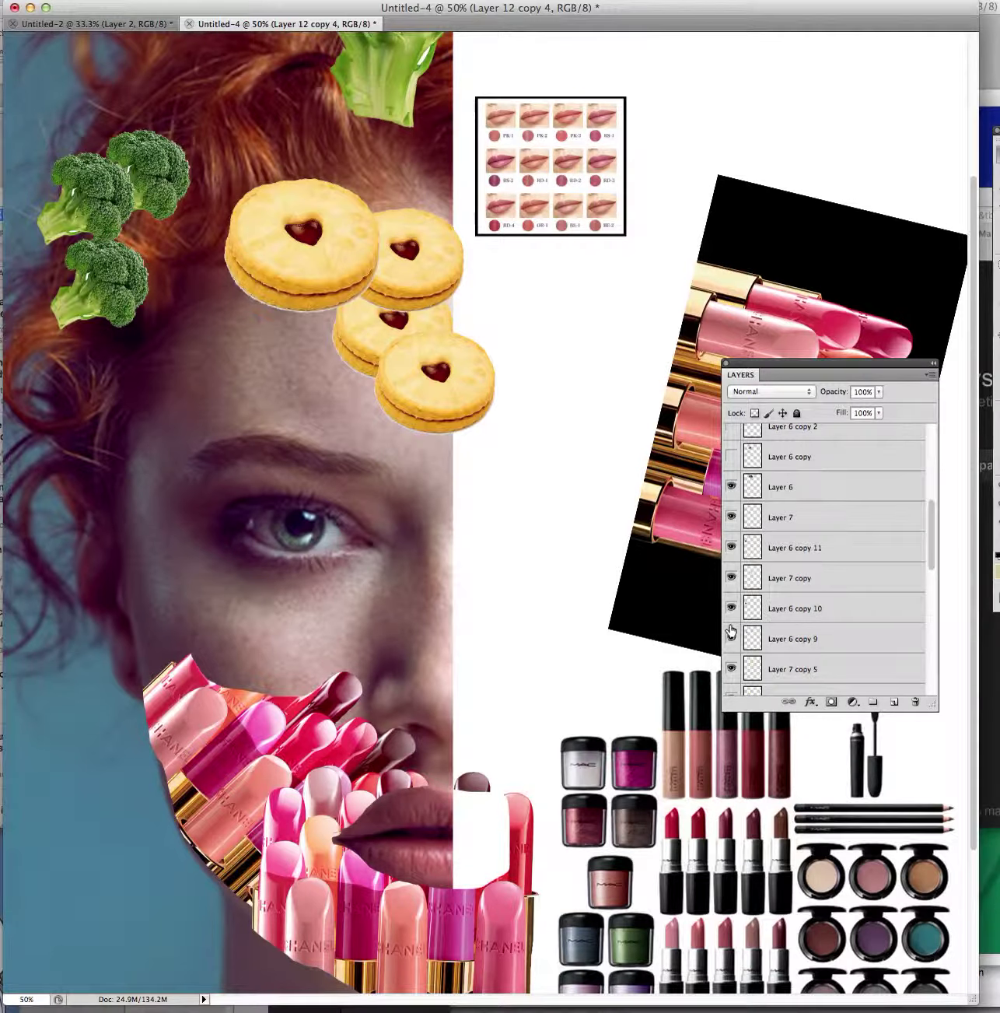
{"action": "left_click", "coordinate": [731, 487]}
{"action": "left_click", "coordinate": [731, 517]}
{"action": "left_click", "coordinate": [732, 547]}
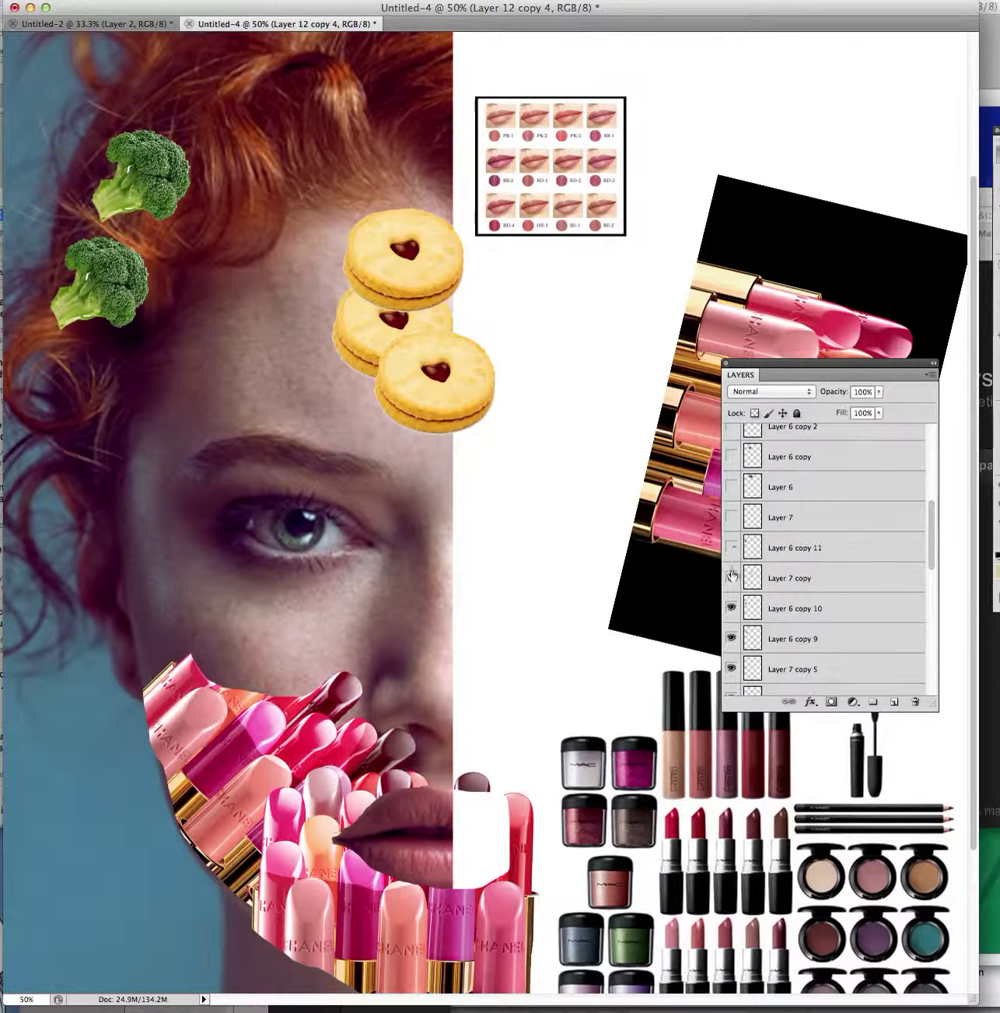
{"action": "left_click", "coordinate": [731, 577]}
{"action": "left_click", "coordinate": [731, 638]}
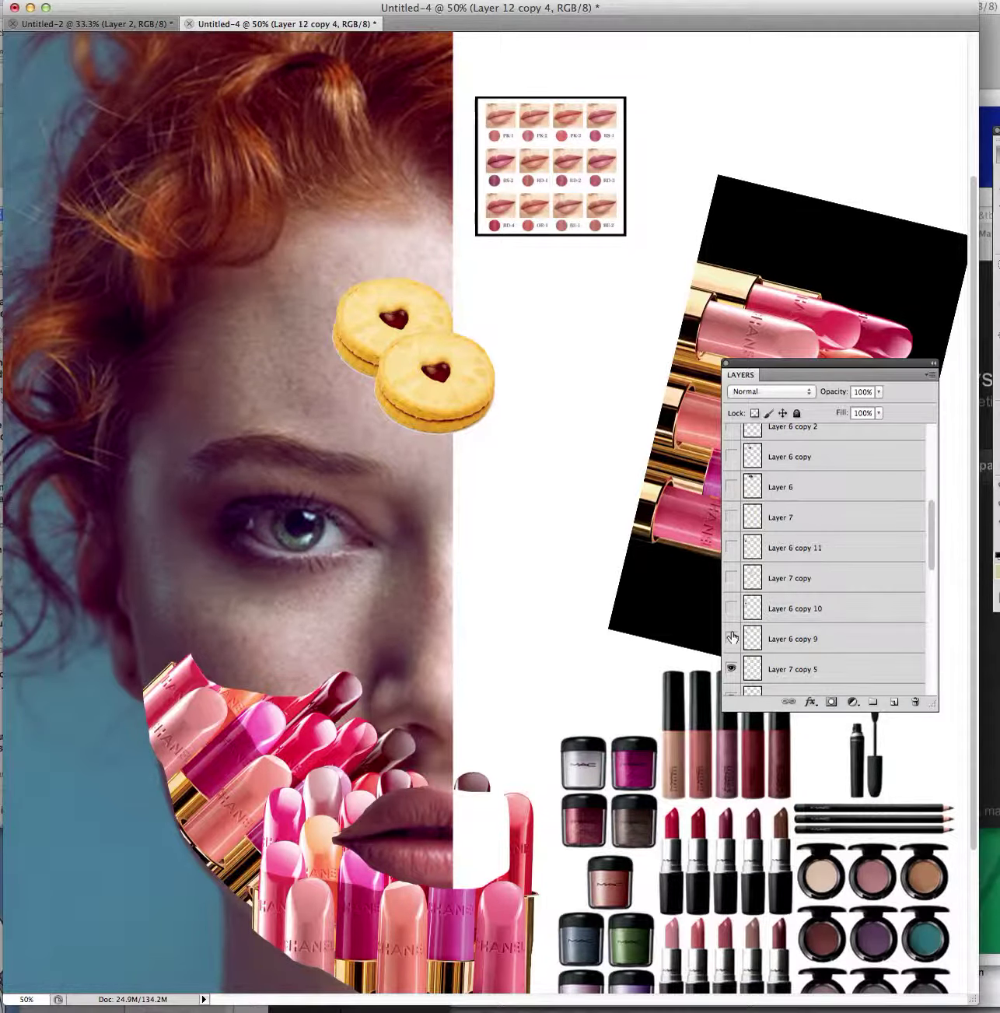
Hide the remaining biscuit layers, Layer 7 copy 5 through Layer 7 copy 2, and the lip colour chart on Layer 13
{"action": "scroll", "coordinate": [730, 638], "scroll_direction": "down", "scroll_amount": 5}
{"action": "left_click", "coordinate": [730, 467]}
{"action": "left_click", "coordinate": [731, 498]}
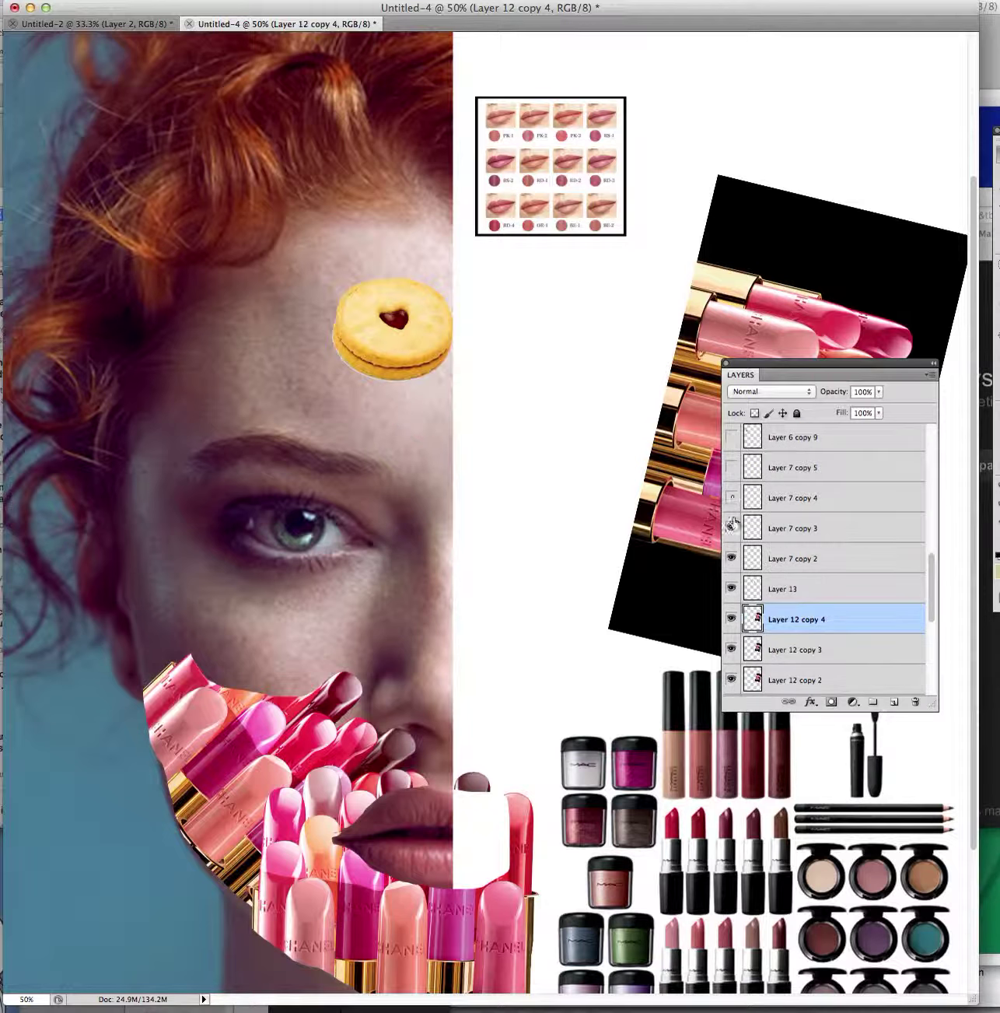
{"action": "left_click", "coordinate": [731, 558]}
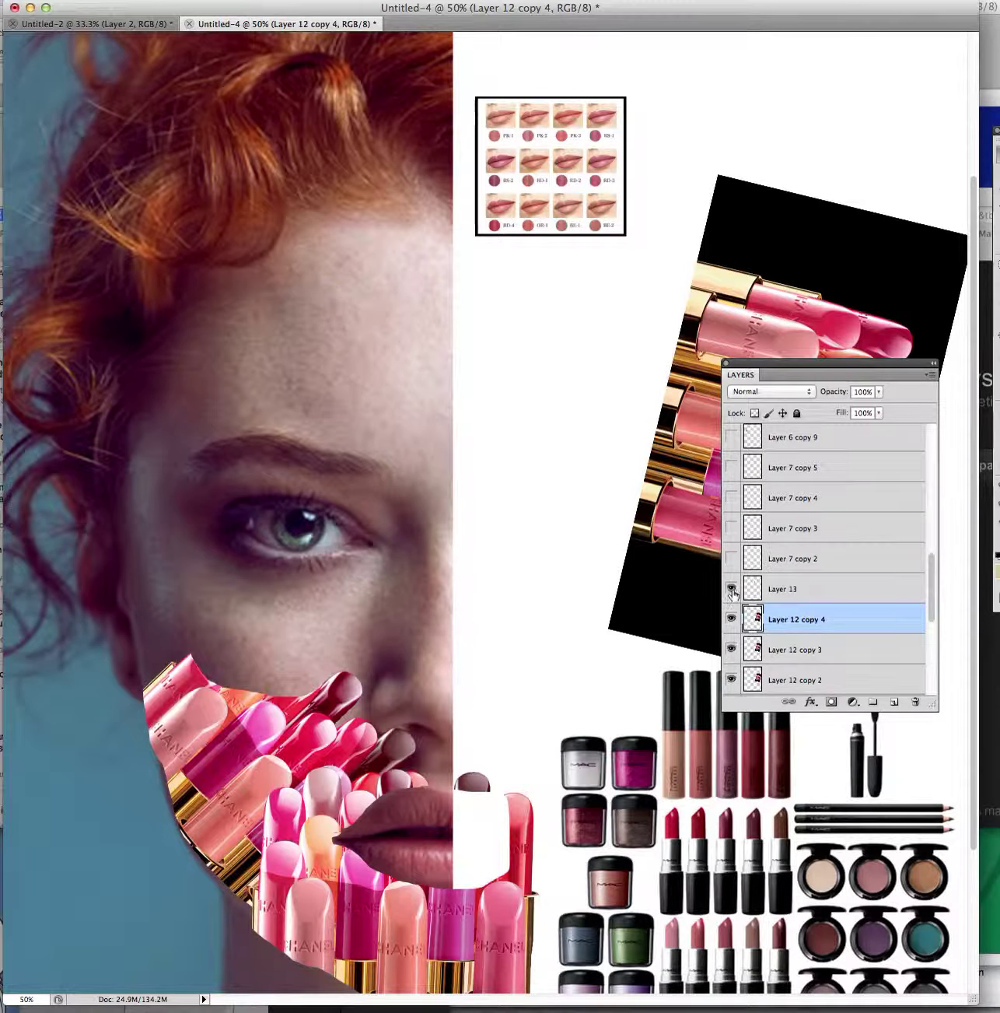
{"action": "left_click", "coordinate": [731, 589]}
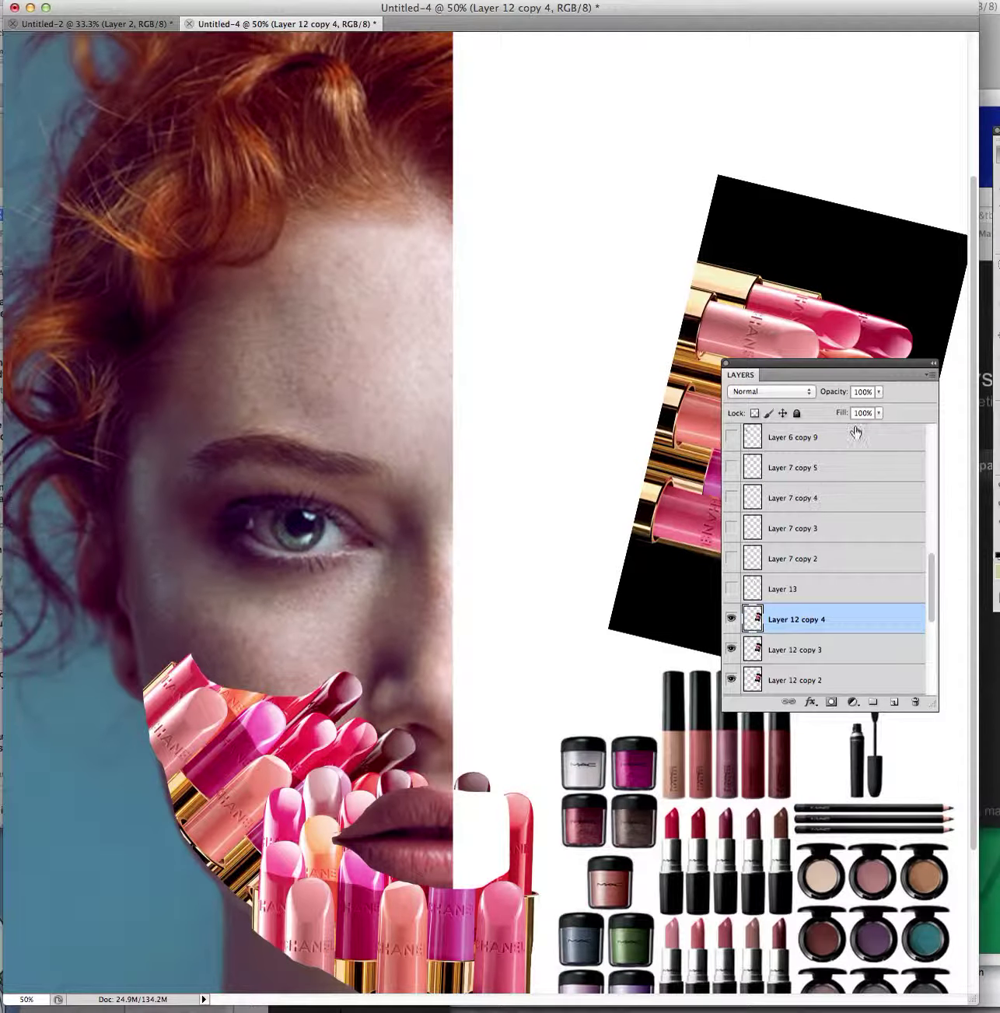
Lower the opacity of the portrait on Layer 1 to 52%
{"action": "left_click", "coordinate": [878, 392]}
{"action": "left_click_drag", "start_coordinate": [882, 407], "coordinate": [914, 410]}
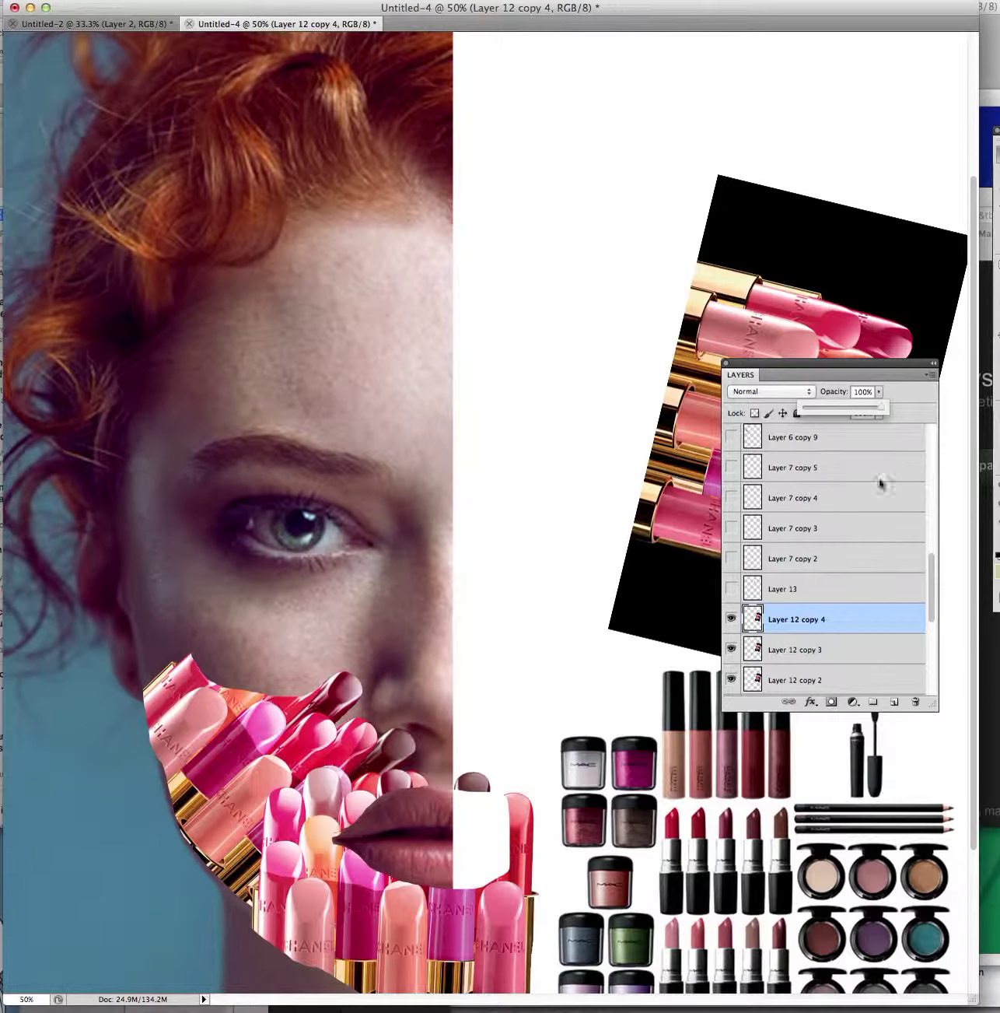
{"action": "scroll", "coordinate": [813, 572], "scroll_direction": "down", "scroll_amount": 5}
{"action": "left_click", "coordinate": [787, 652]}
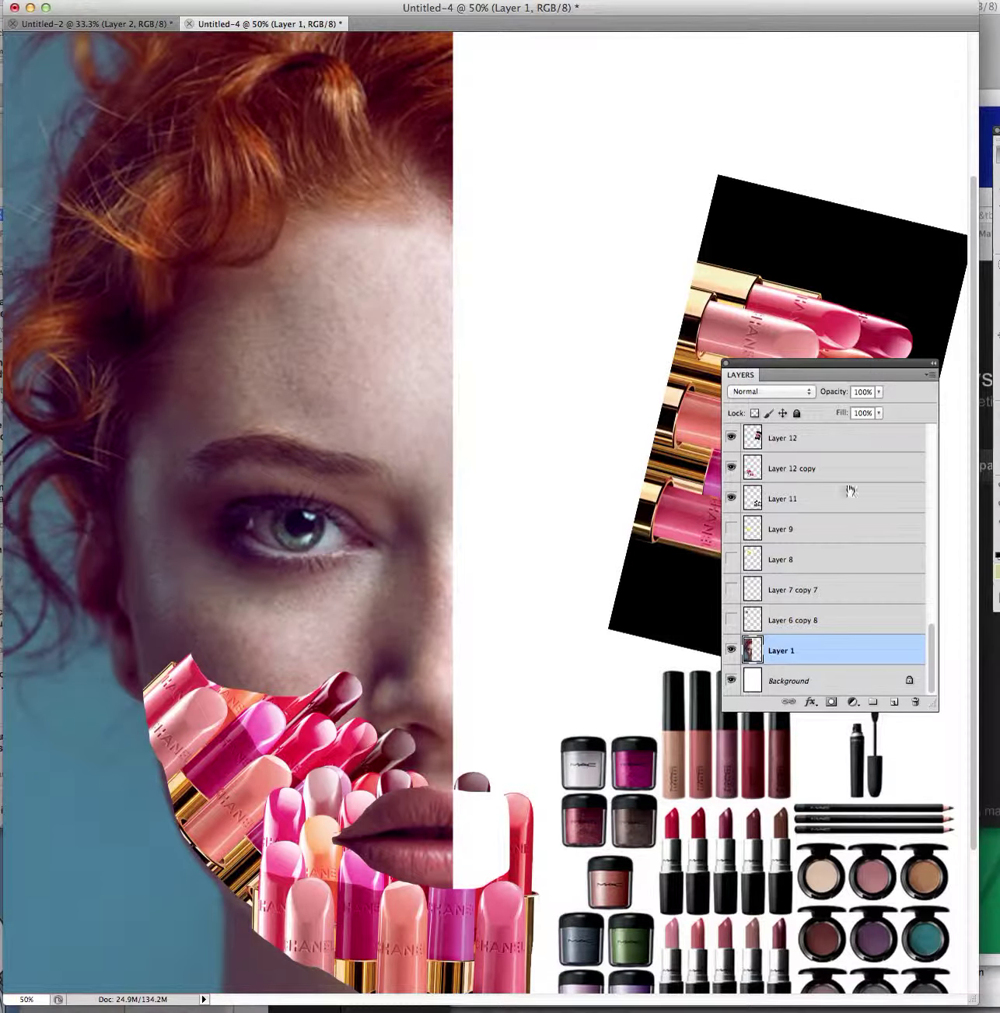
{"action": "left_click", "coordinate": [879, 392]}
{"action": "left_click_drag", "start_coordinate": [852, 406], "coordinate": [848, 406]}
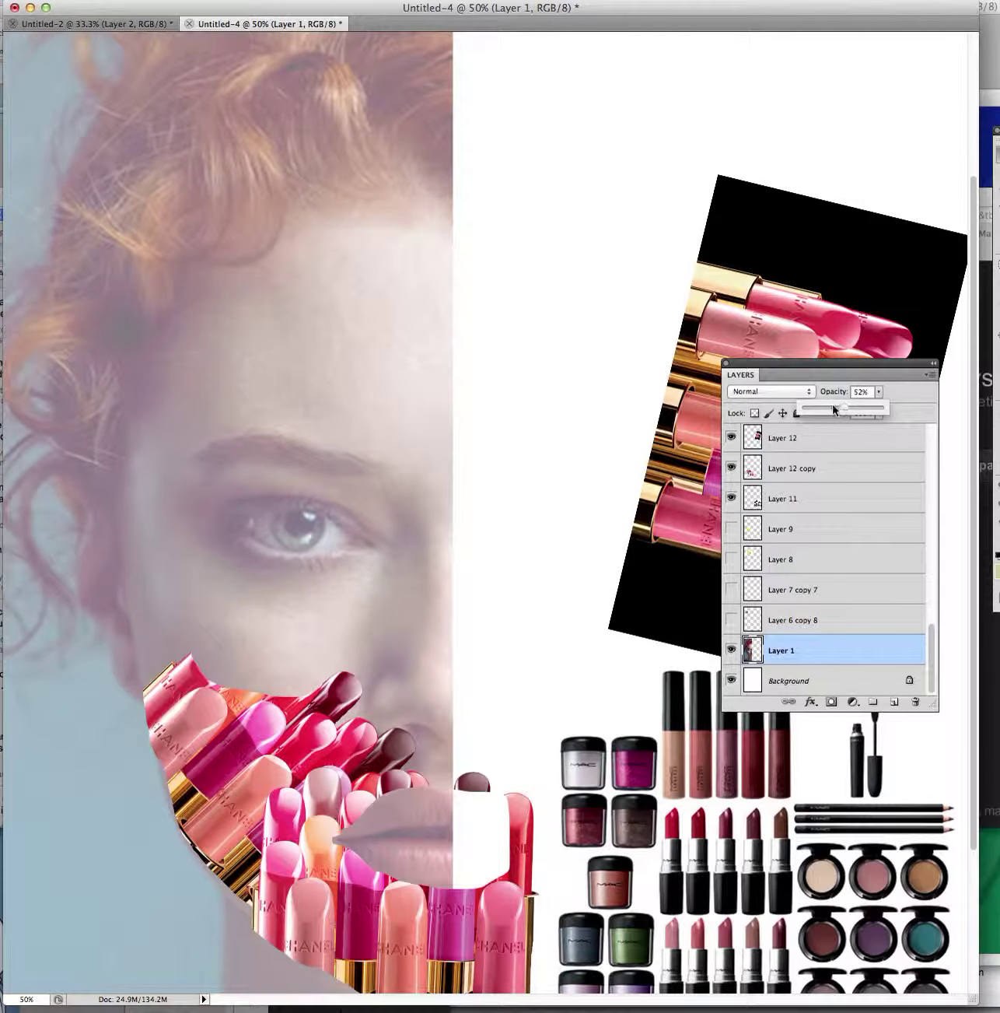
{"action": "scroll", "coordinate": [254, 732], "scroll_direction": "up", "scroll_amount": 3}
{"action": "scroll", "coordinate": [255, 731], "scroll_direction": "down", "scroll_amount": 5}
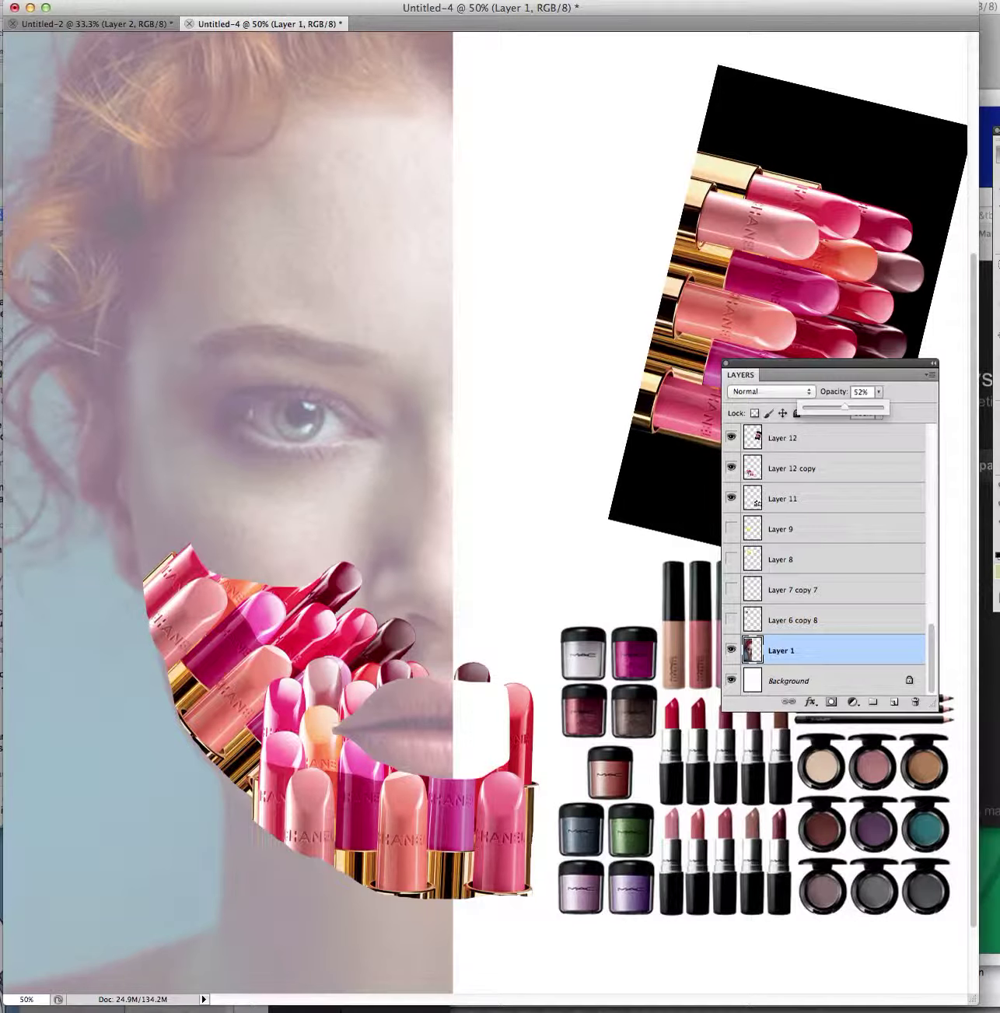
{"action": "left_click", "coordinate": [486, 489]}
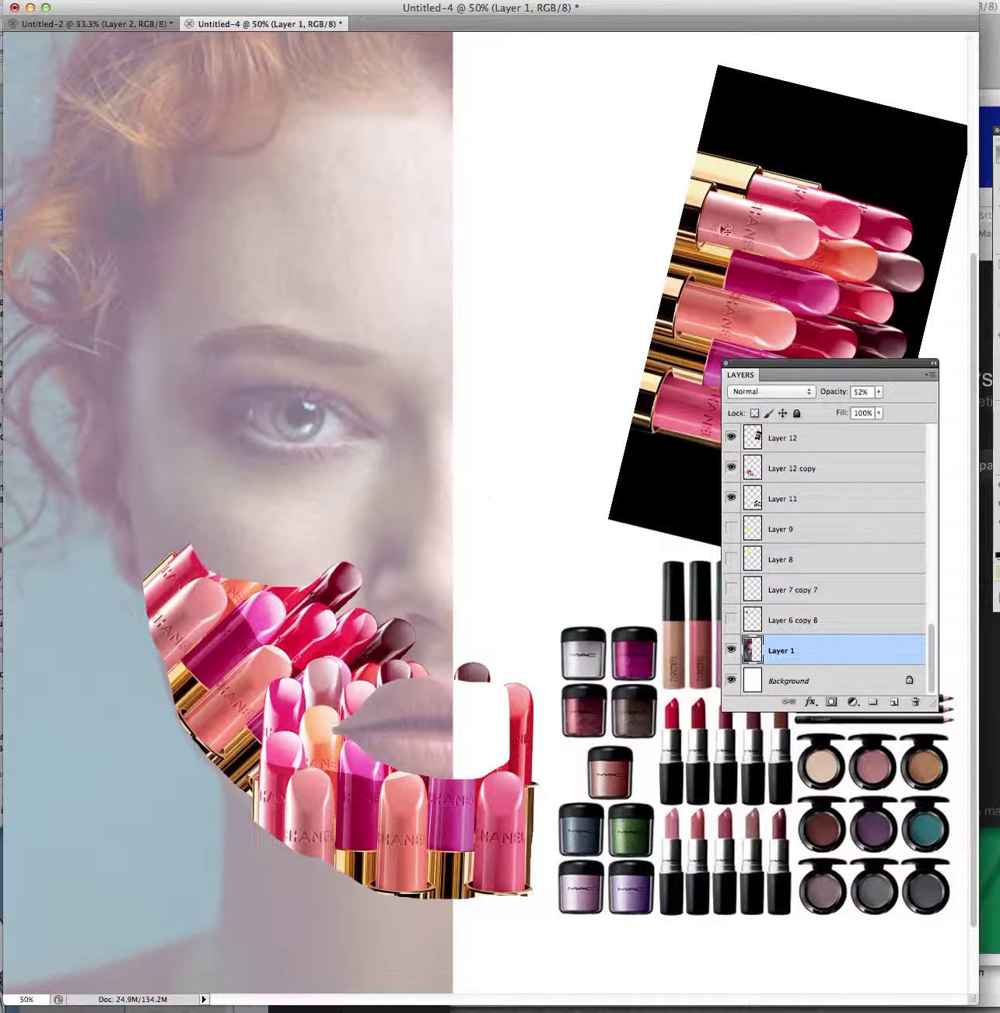
Move the lipstick picture on Layer 12 copy 4 over the portrait's cheek, then scale it down slightly and rotate it counter-clockwise
{"action": "right_click", "coordinate": [761, 235]}
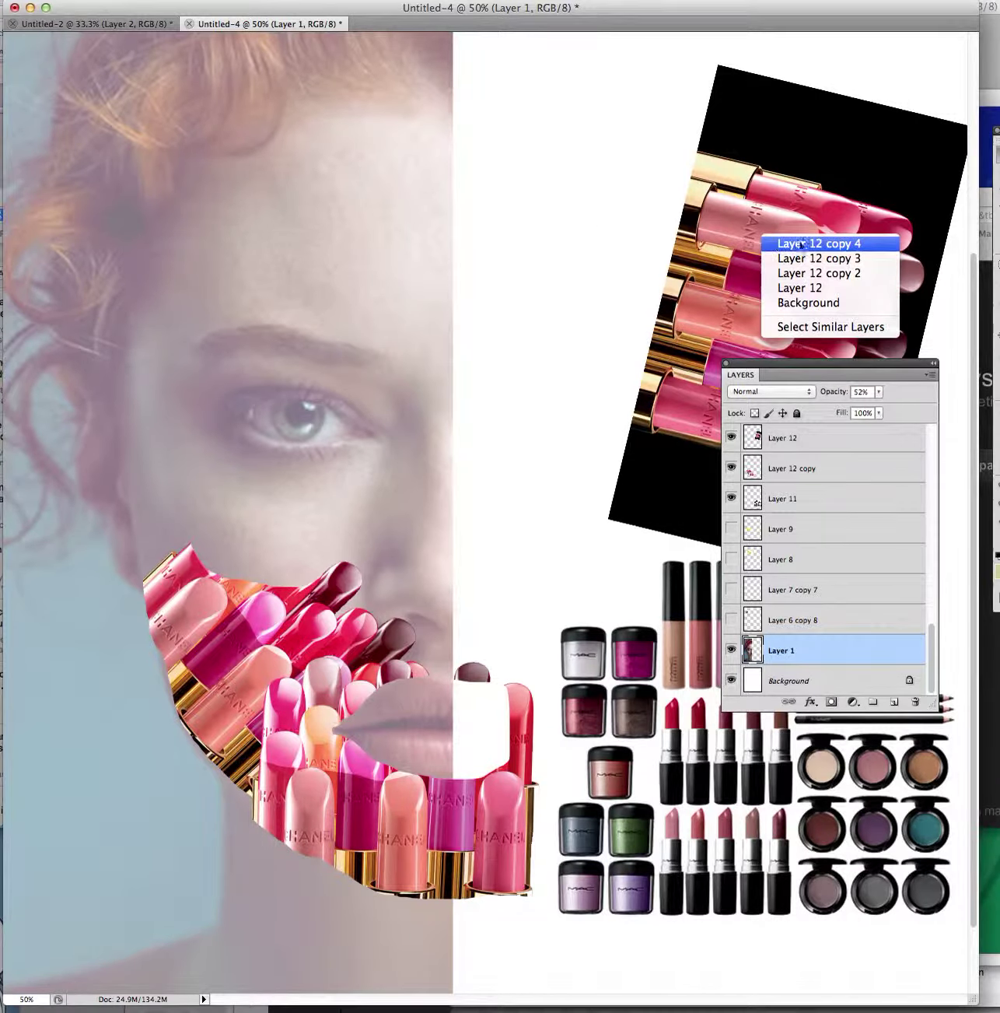
{"action": "left_click", "coordinate": [802, 240]}
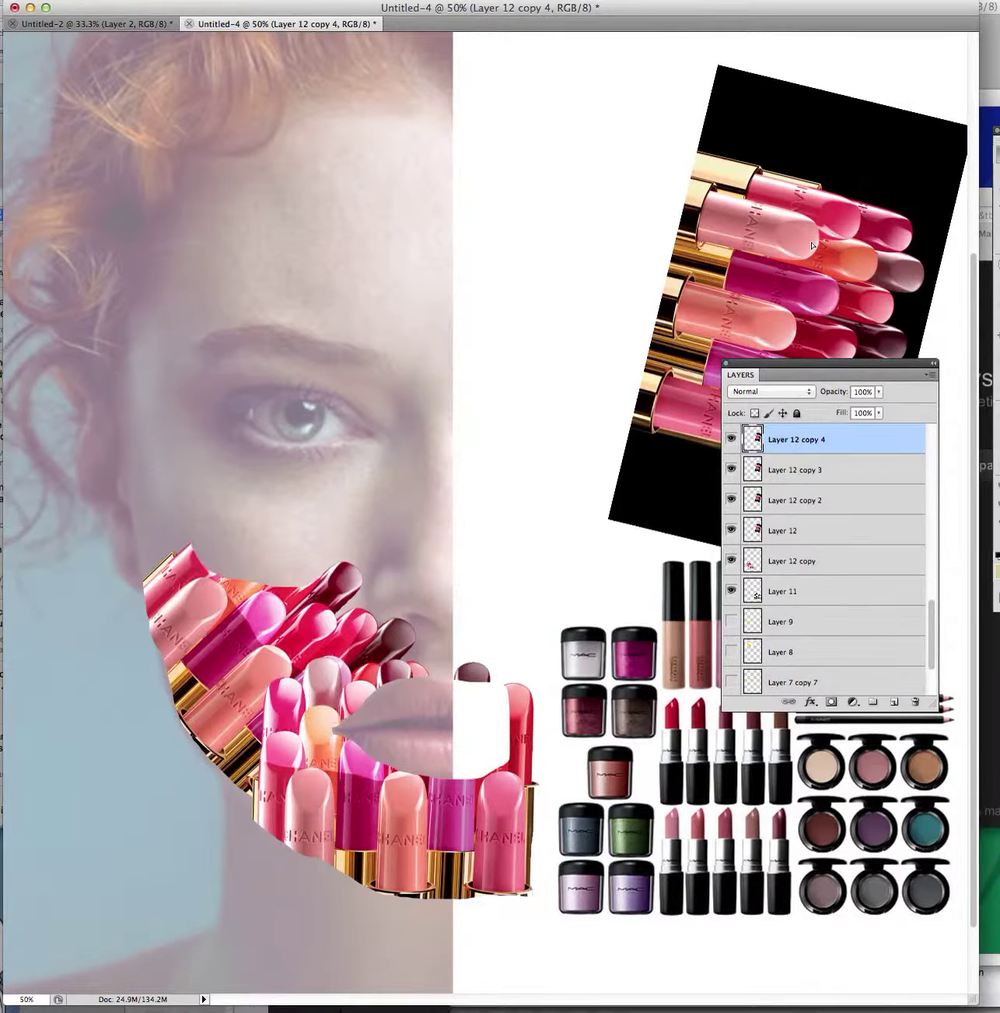
{"action": "left_click_drag", "start_coordinate": [811, 246], "coordinate": [272, 389]}
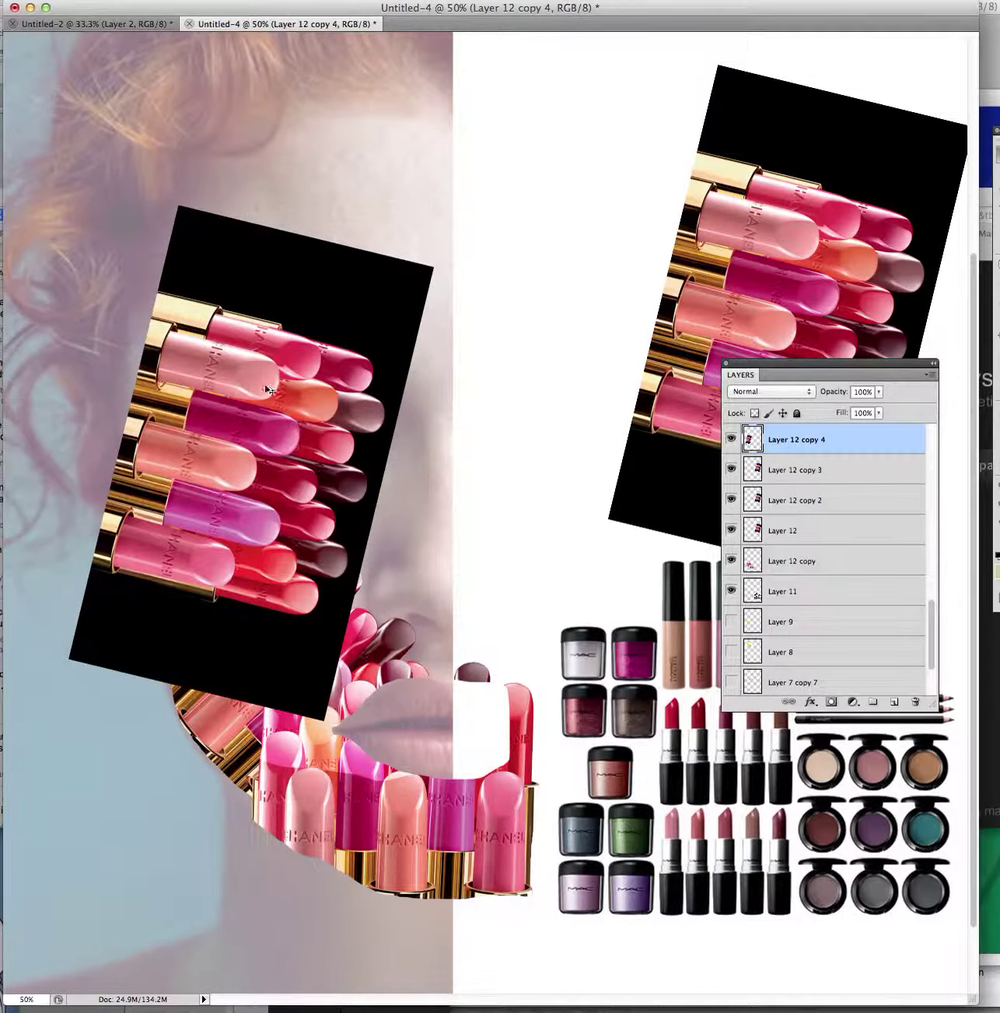
{"action": "key", "text": "super+t"}
{"action": "left_click_drag", "start_coordinate": [462, 280], "coordinate": [354, 244]}
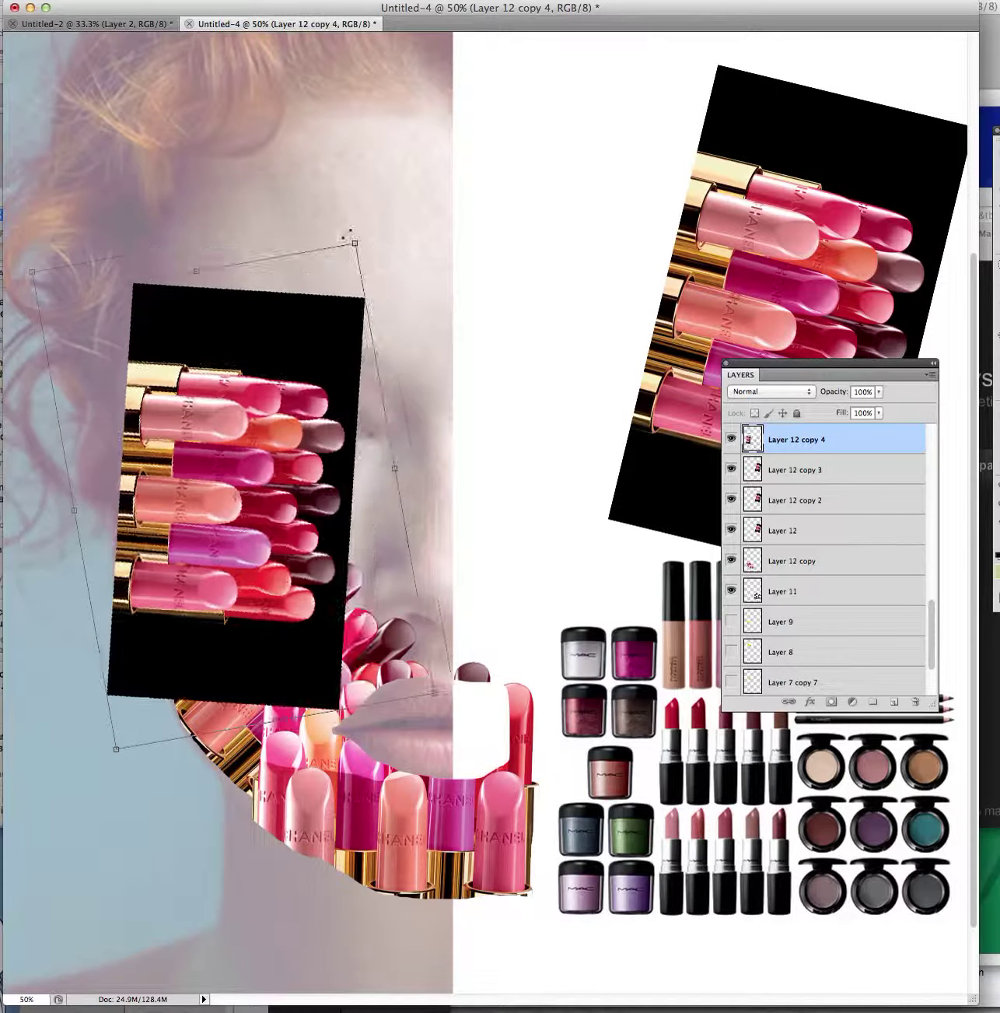
{"action": "key", "text": "Return"}
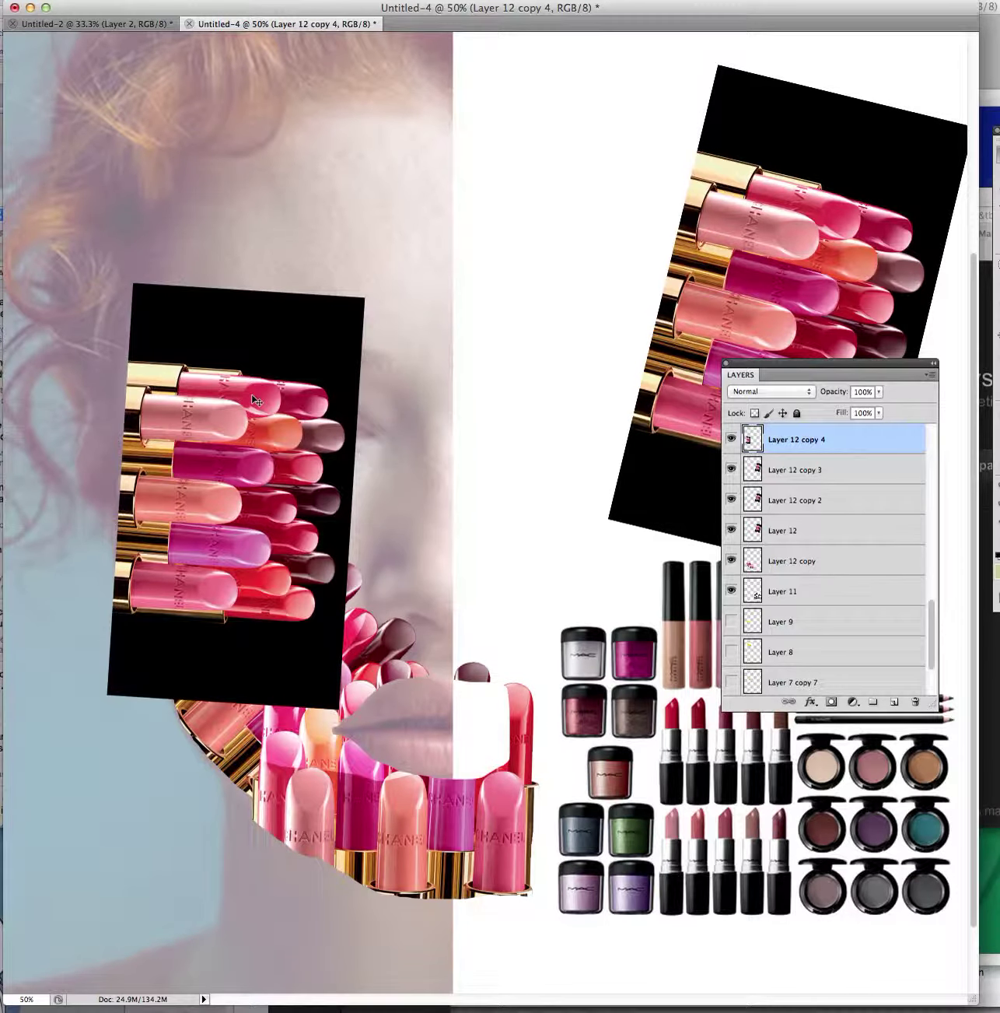
Send Layer 12 copy 4 backward in the layer stack to just below Layer 11
{"action": "key", "text": "super+bracketleft"}
{"action": "key", "text": "super+bracketleft"}
{"action": "key", "text": "super+bracketleft"}
{"action": "key", "text": "super+bracketleft"}
{"action": "key", "text": "super+bracketleft"}
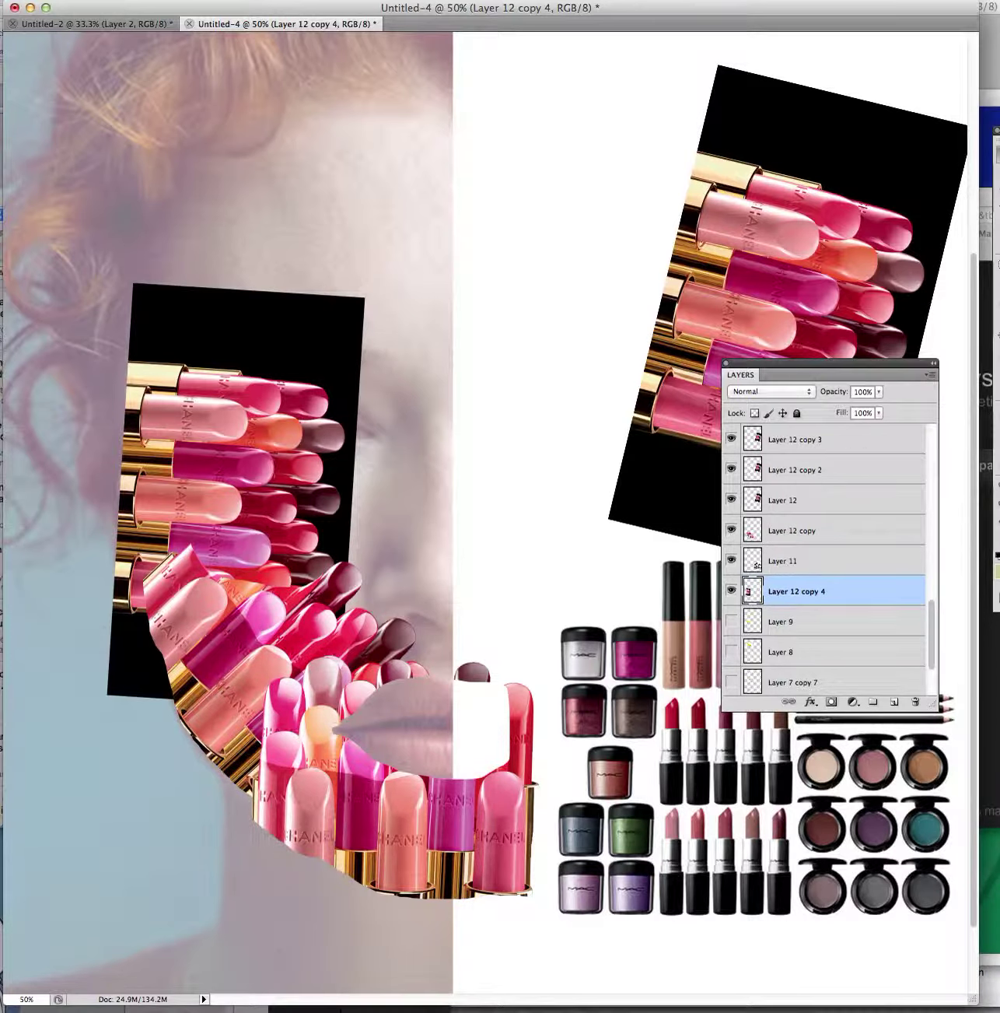
Erase the black background around the lipsticks on Layer 12 copy 4 with the Magic Eraser
{"action": "left_click_drag", "start_coordinate": [969, 126], "coordinate": [855, 126]}
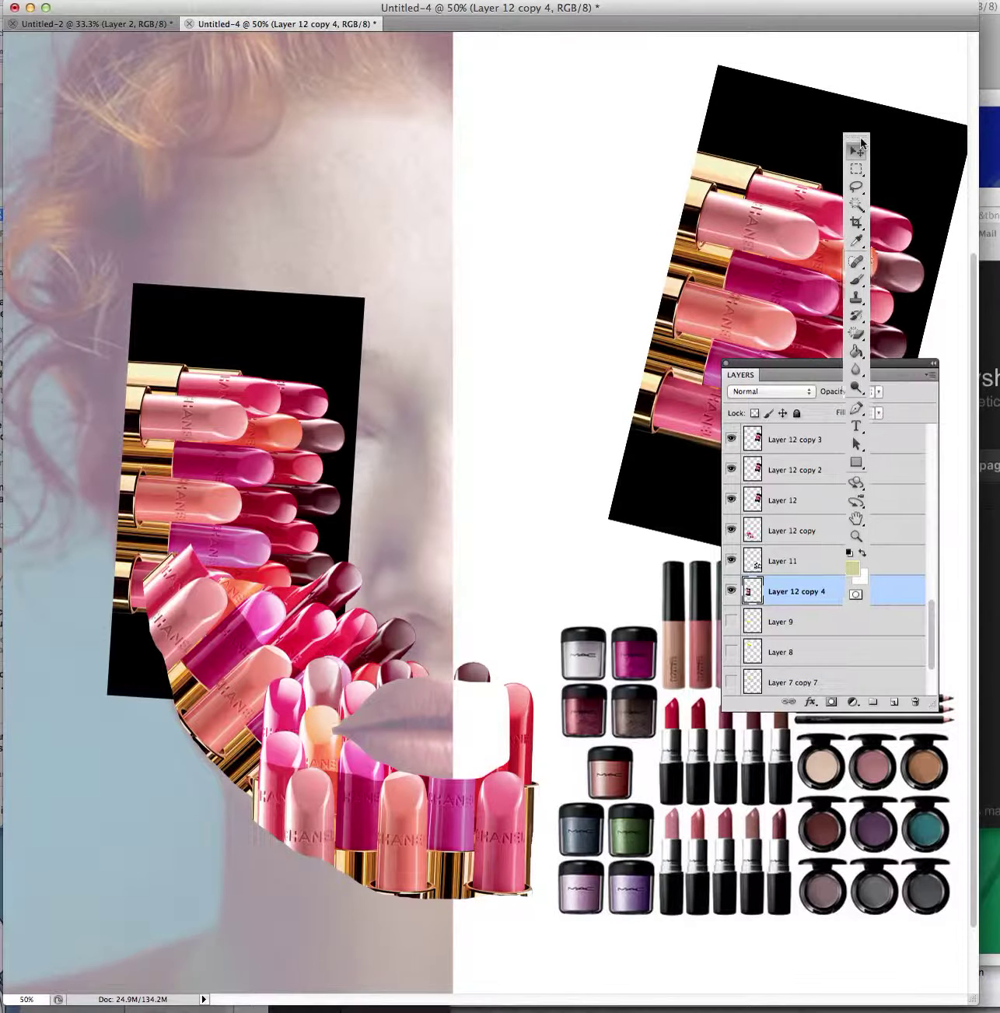
{"action": "left_click", "coordinate": [854, 335]}
{"action": "left_click", "coordinate": [323, 355]}
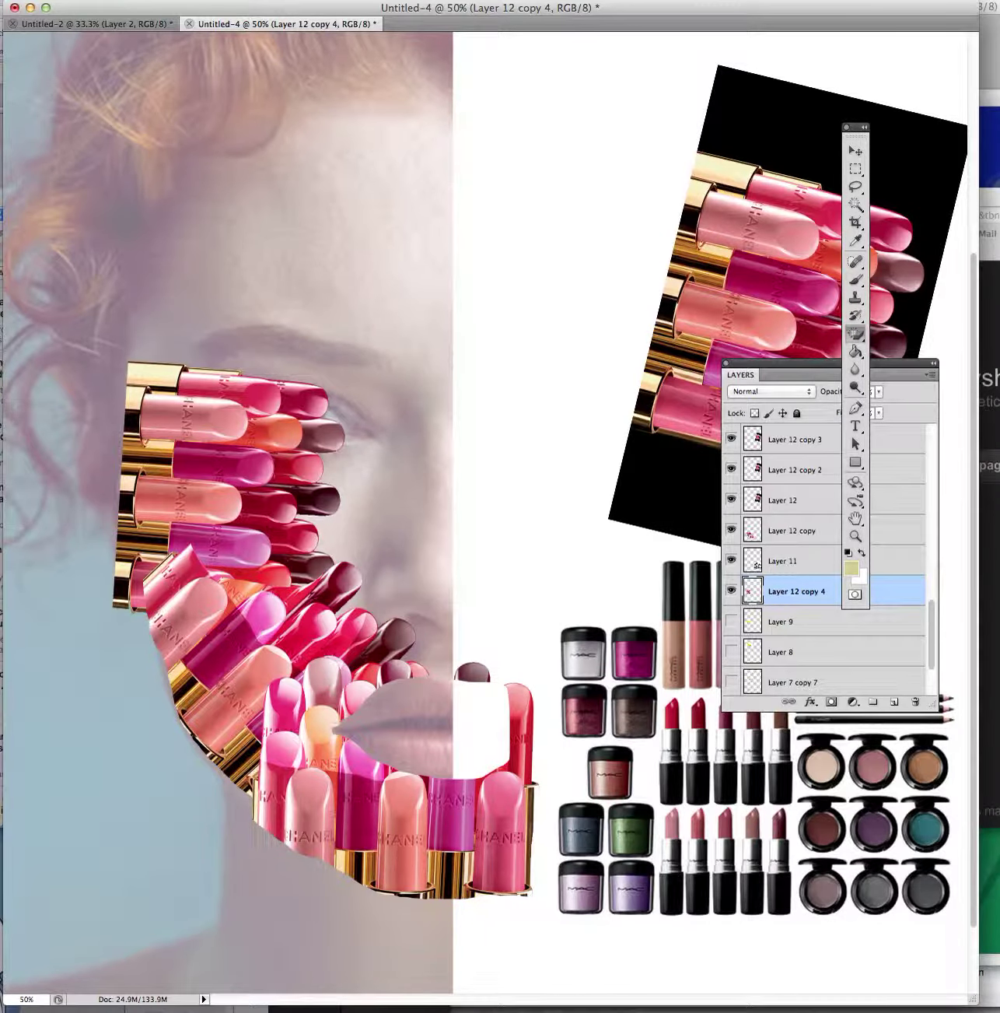
Move and rotate the cut-out lipsticks counter-clockwise so they follow the outer edge of the cheek above the jaw lipsticks
{"action": "left_click", "coordinate": [856, 152]}
{"action": "left_click_drag", "start_coordinate": [267, 435], "coordinate": [298, 434]}
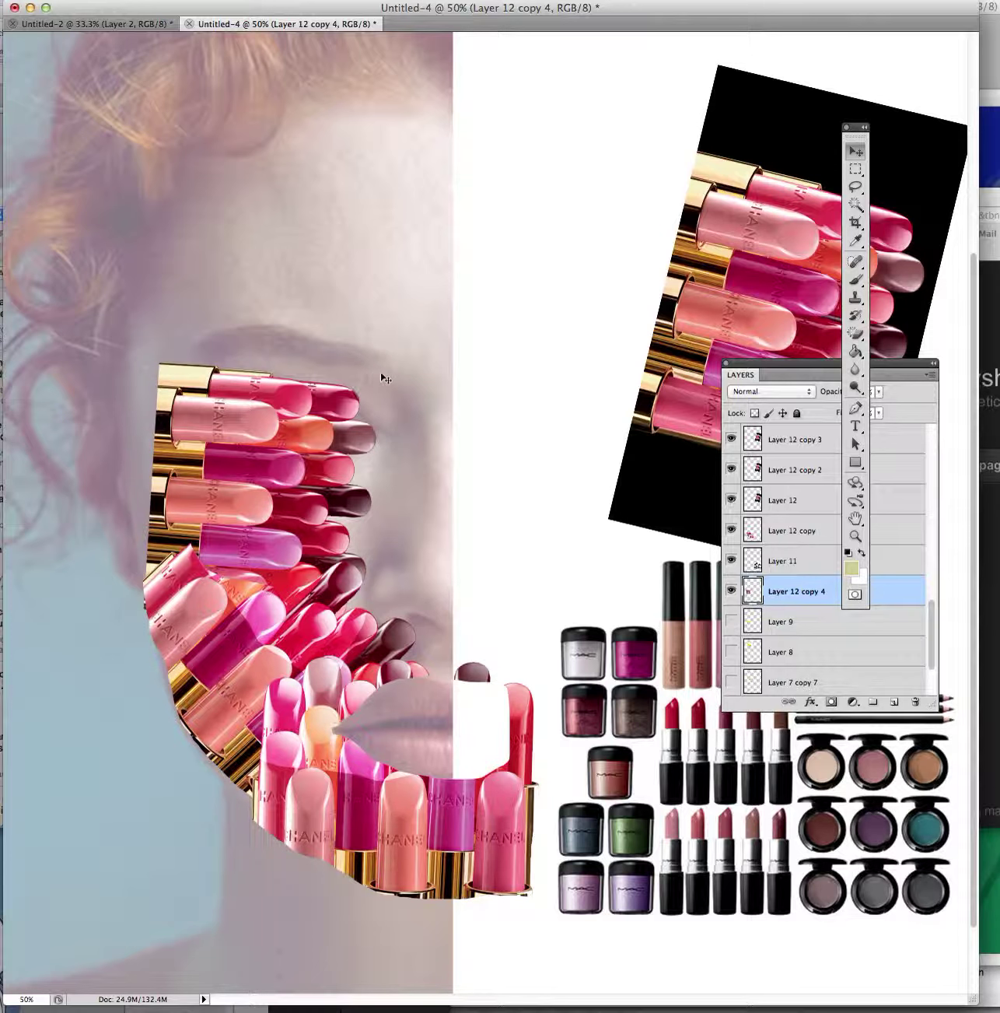
{"action": "key", "text": "super+t"}
{"action": "left_click_drag", "start_coordinate": [468, 366], "coordinate": [469, 335]}
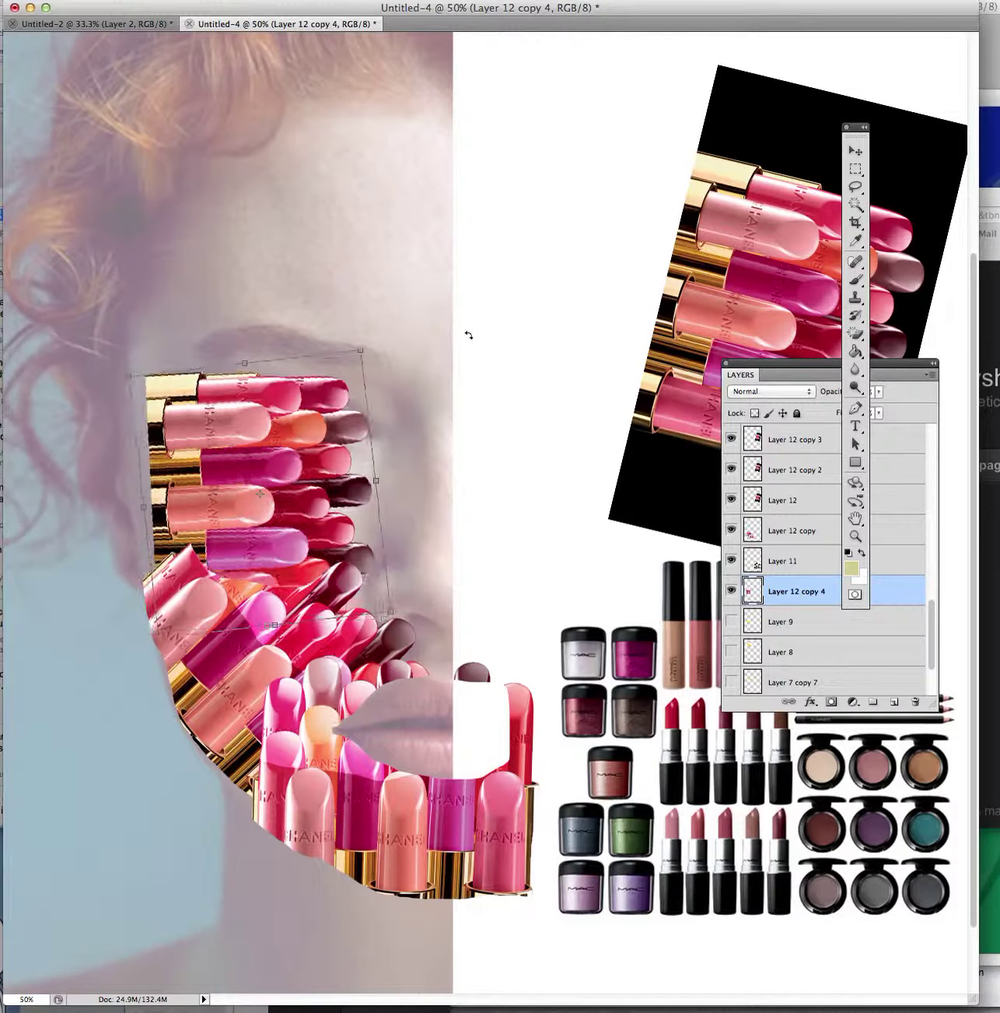
{"action": "left_click_drag", "start_coordinate": [306, 423], "coordinate": [282, 430]}
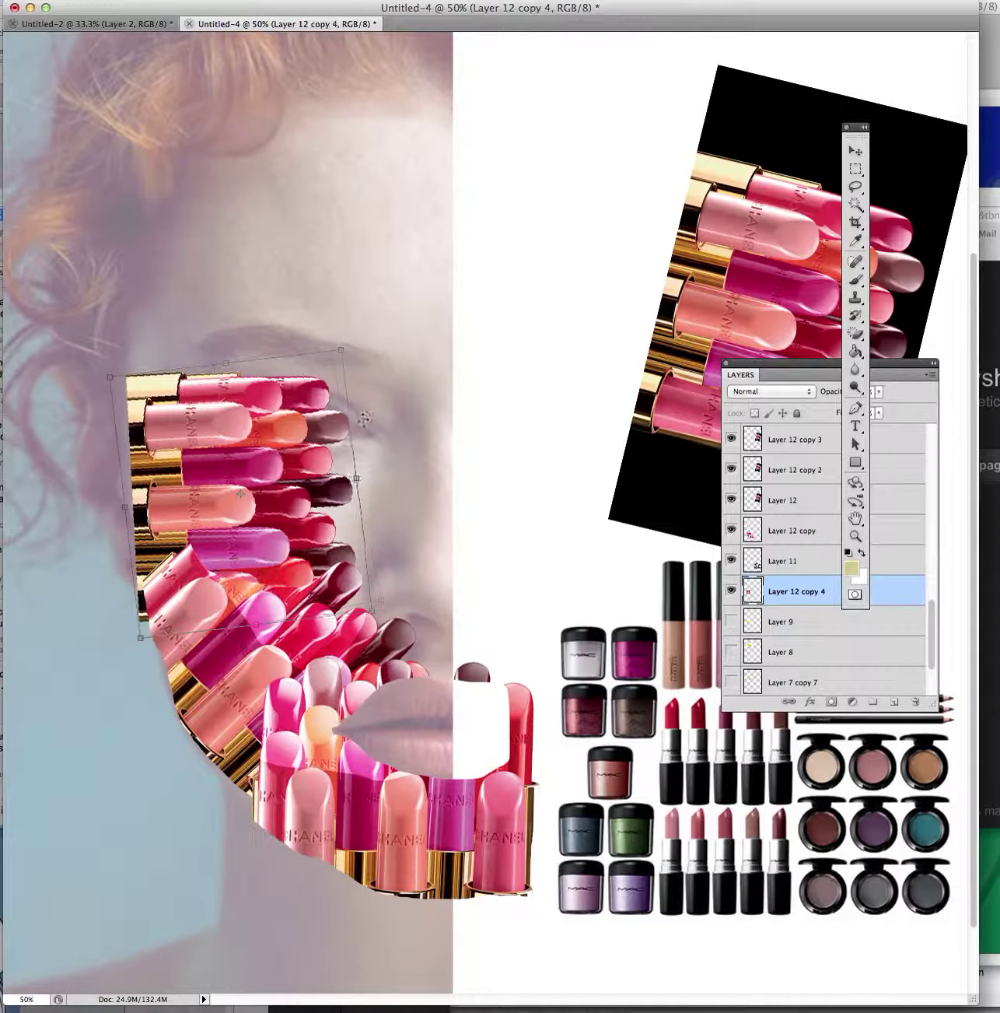
{"action": "left_click_drag", "start_coordinate": [356, 419], "coordinate": [362, 390]}
{"action": "left_click_drag", "start_coordinate": [305, 438], "coordinate": [303, 431]}
{"action": "key", "text": "Return"}
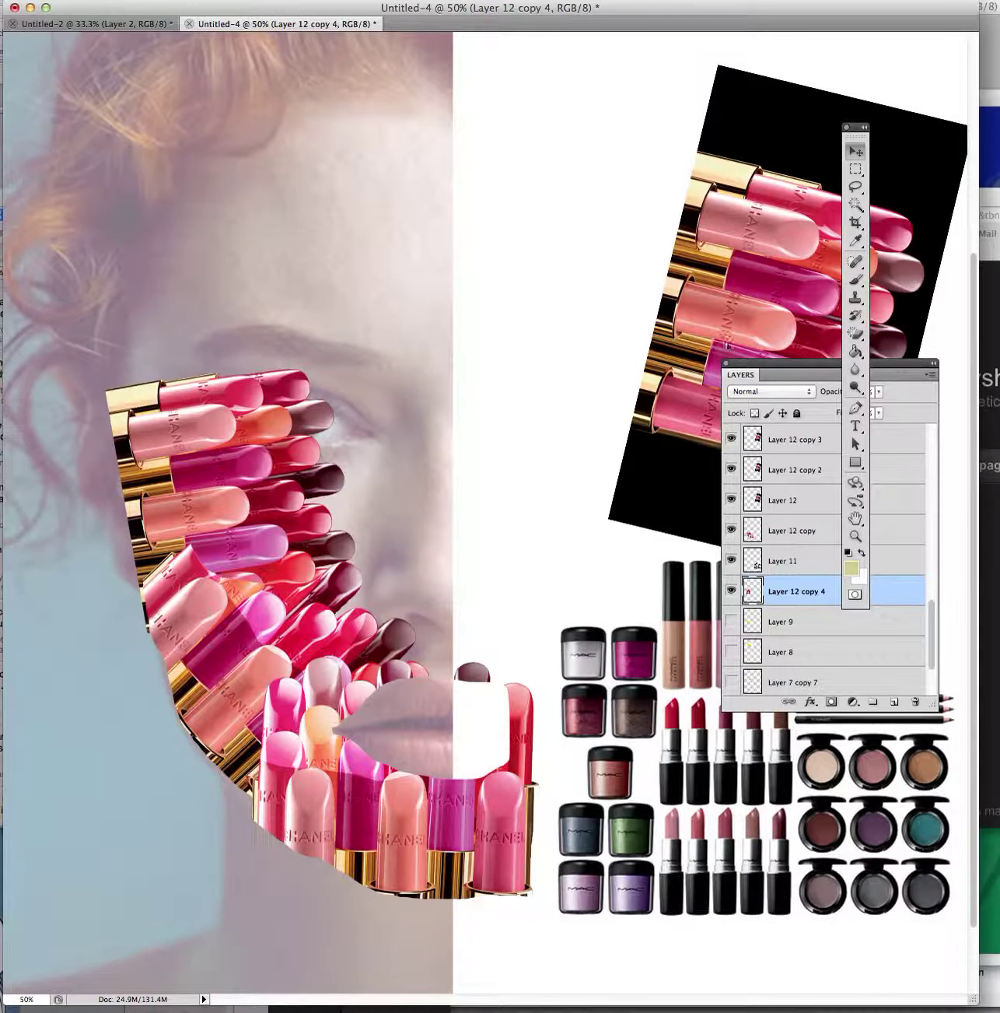
Duplicate the cheek lipsticks on Layer 12 copy 4 within the same document
{"action": "right_click", "coordinate": [244, 498]}
{"action": "left_click", "coordinate": [276, 501]}
{"action": "right_click", "coordinate": [781, 596]}
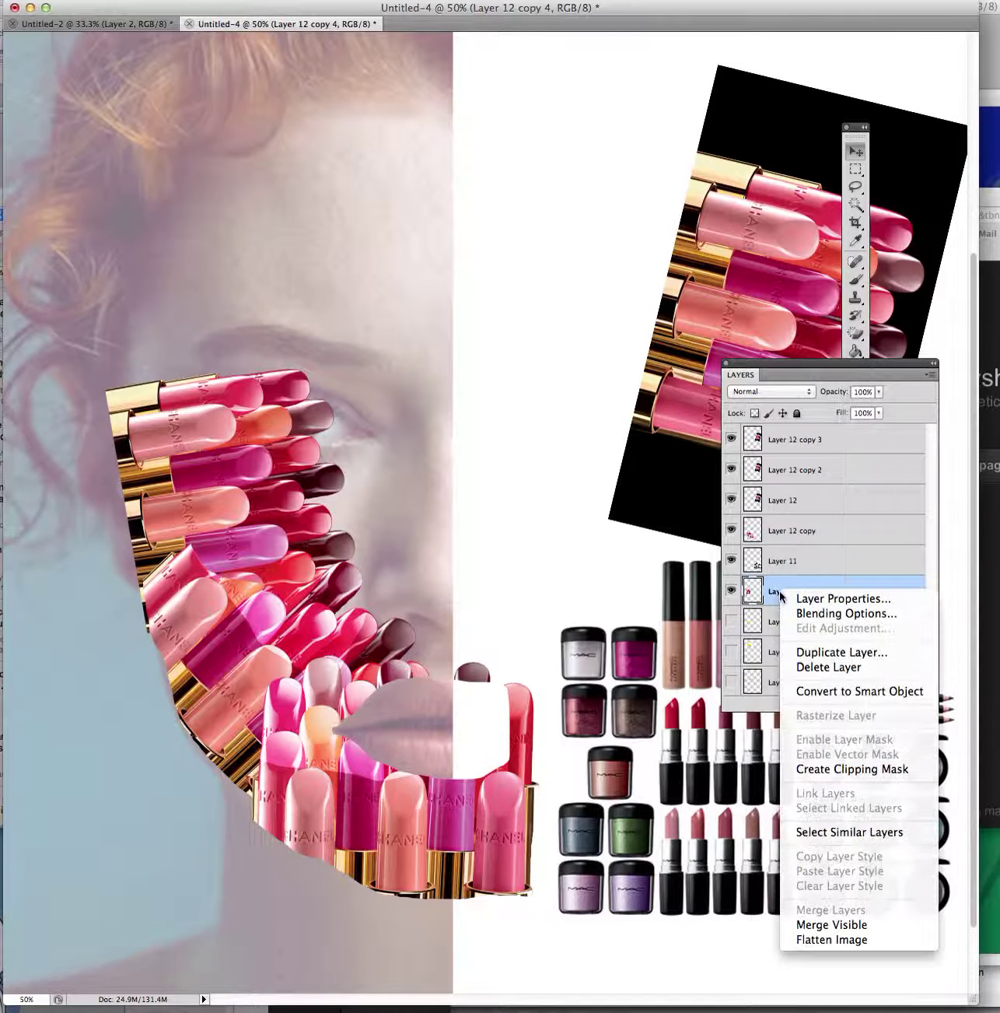
{"action": "left_click", "coordinate": [837, 653]}
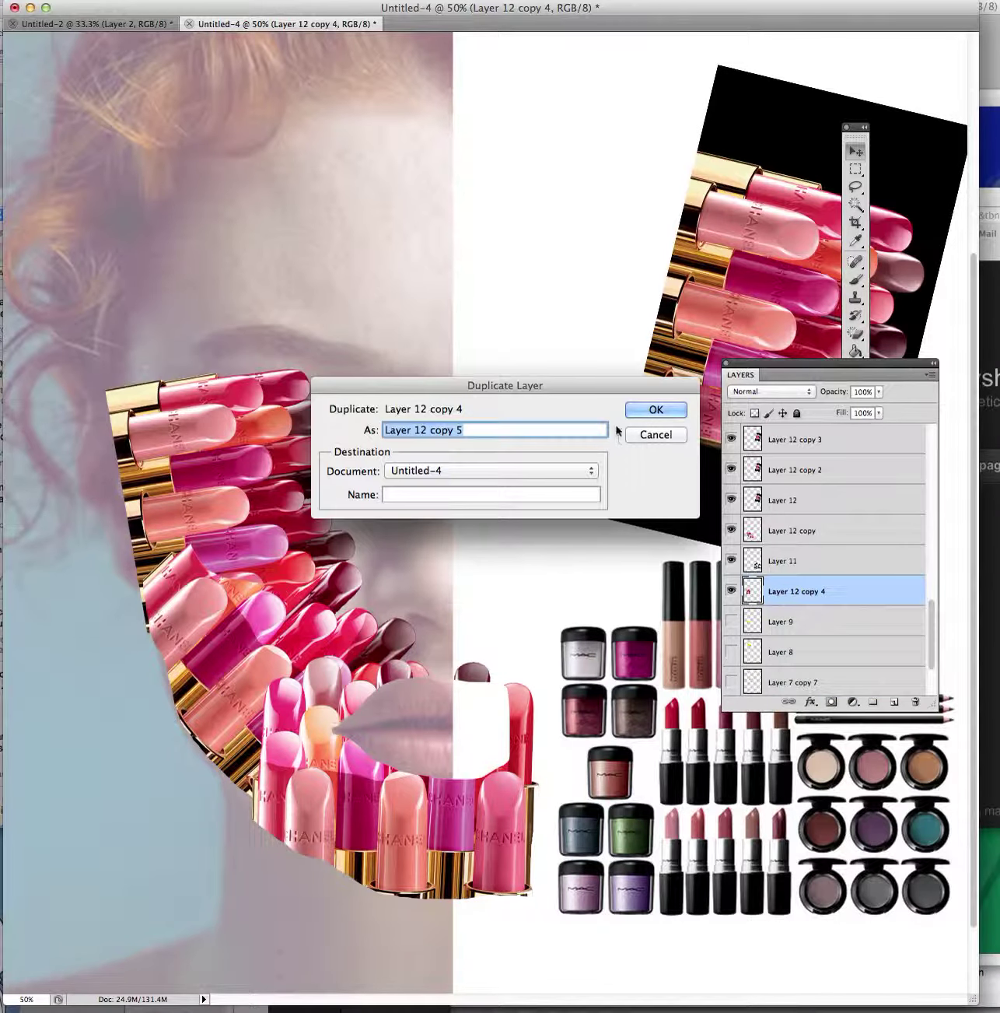
{"action": "left_click", "coordinate": [667, 412]}
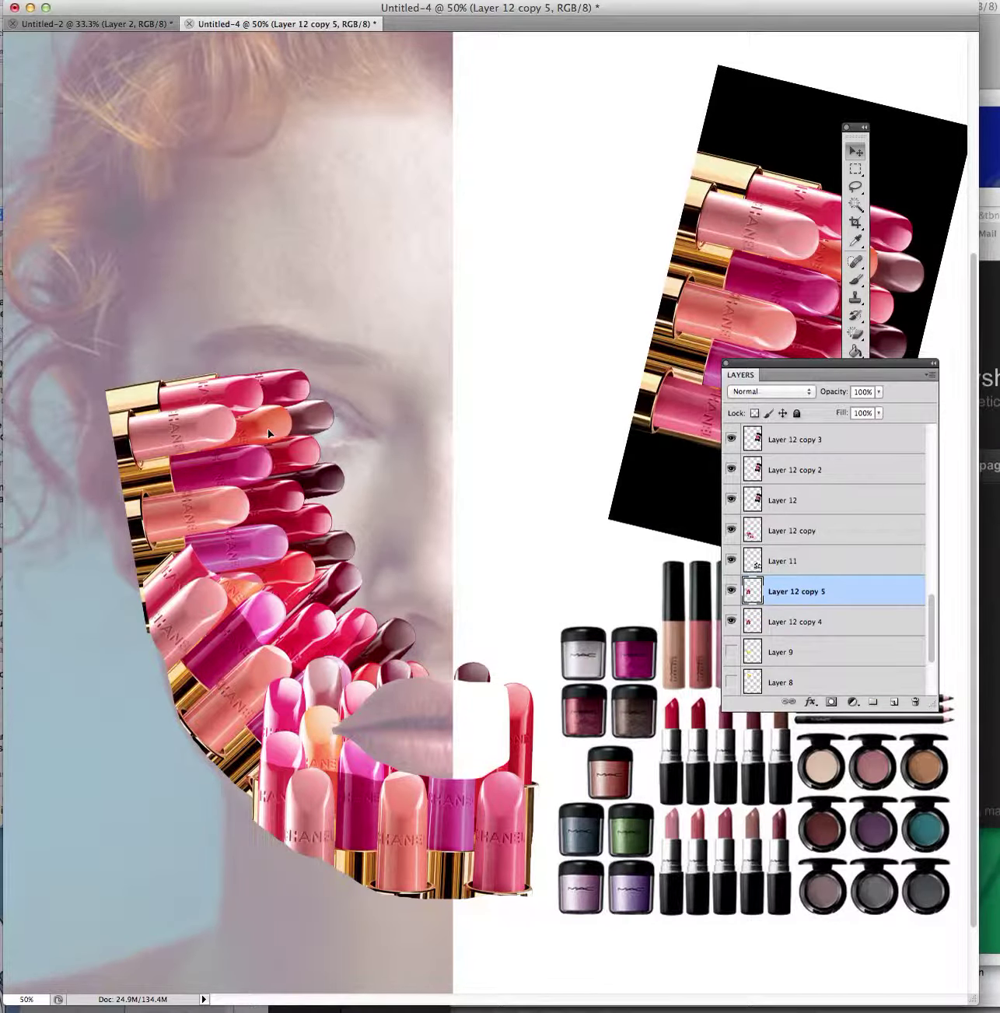
Move the duplicated lipsticks up to the temple and rotate them clockwise to continue the face outline above the cheek lipsticks
{"action": "left_click_drag", "start_coordinate": [267, 432], "coordinate": [297, 251]}
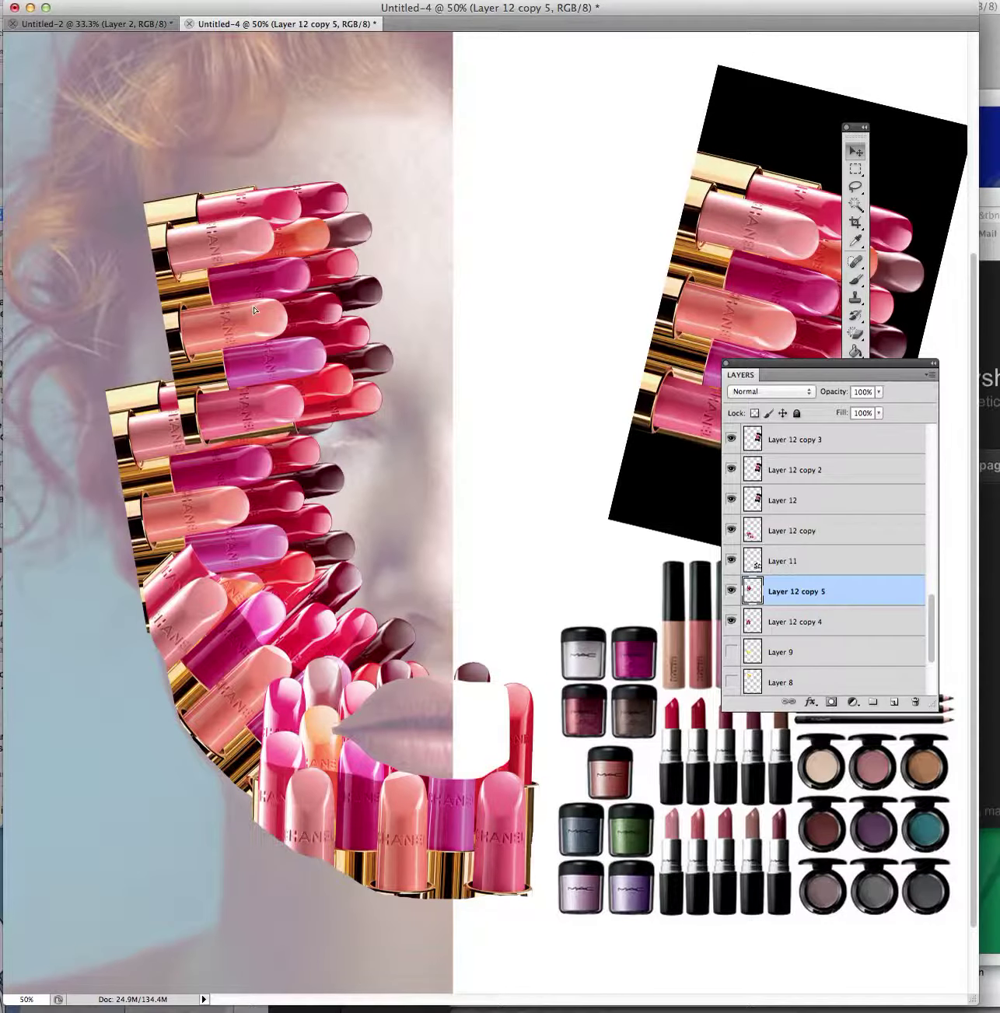
{"action": "left_click_drag", "start_coordinate": [254, 309], "coordinate": [218, 270]}
{"action": "key", "text": "super+t"}
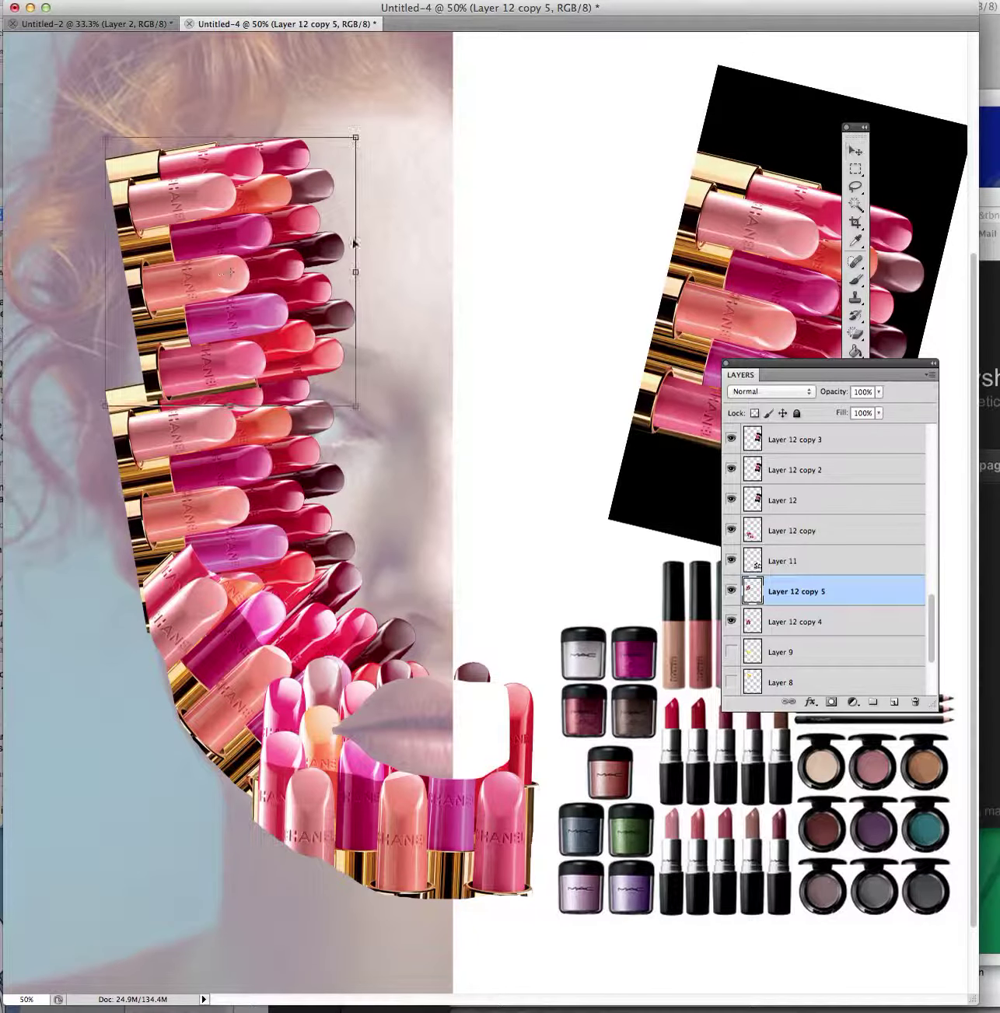
{"action": "left_click_drag", "start_coordinate": [392, 236], "coordinate": [385, 306]}
{"action": "left_click_drag", "start_coordinate": [316, 280], "coordinate": [314, 315]}
{"action": "key", "text": "Return"}
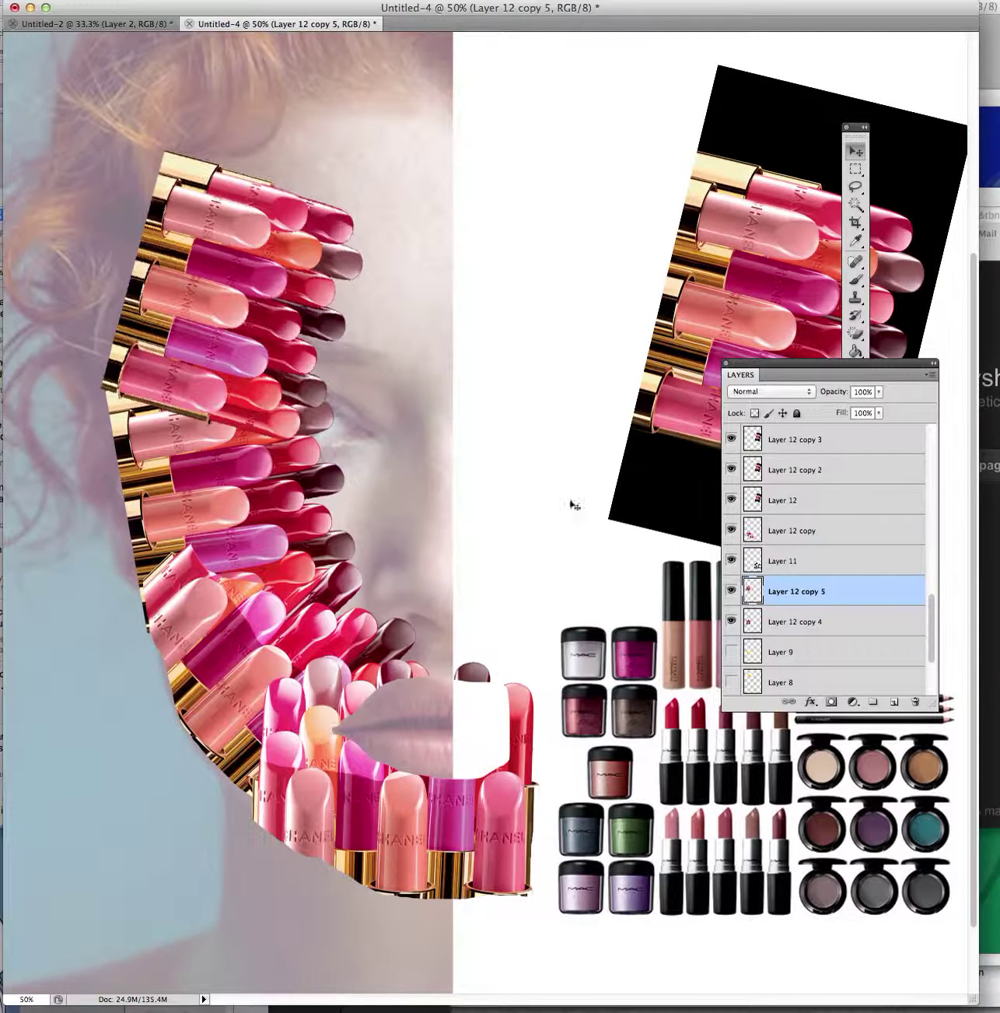
Duplicate the temple lipsticks on Layer 12 copy 5 within the same document
{"action": "right_click", "coordinate": [805, 595]}
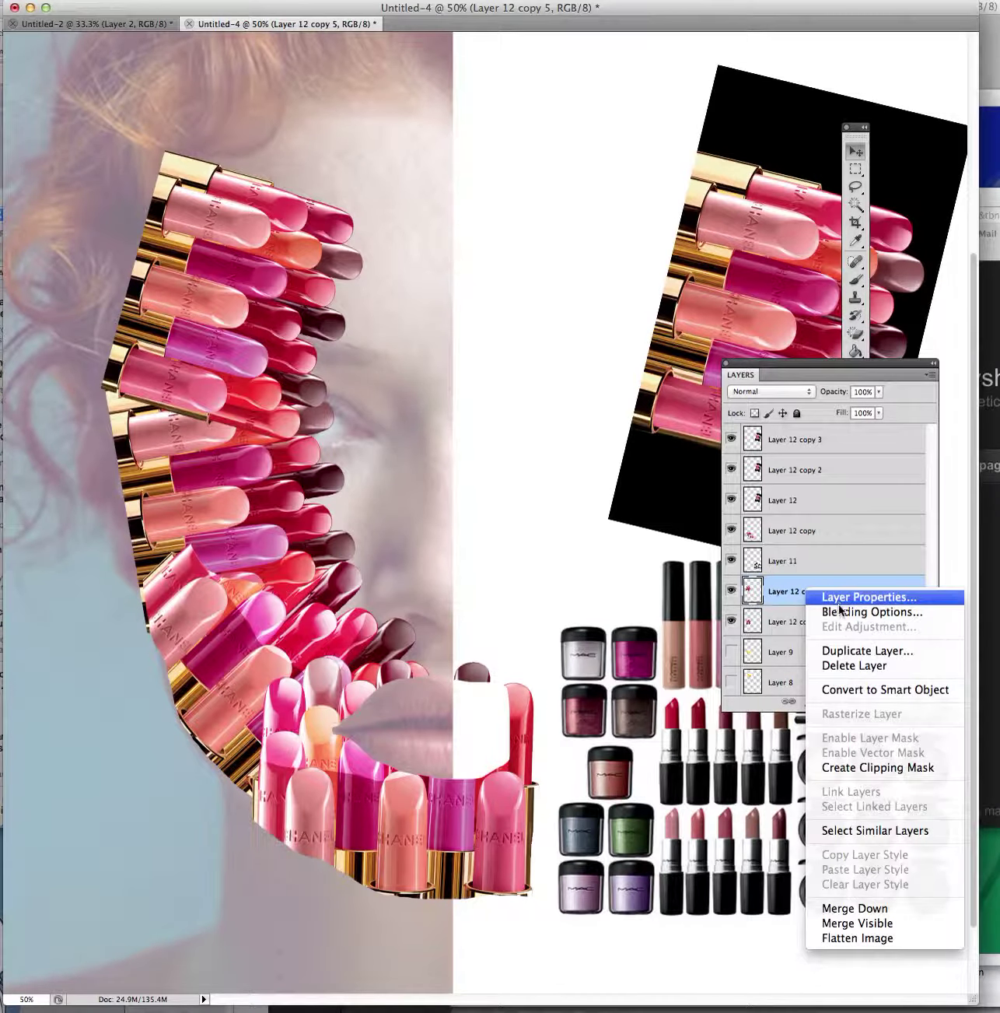
{"action": "left_click", "coordinate": [847, 653]}
{"action": "left_click", "coordinate": [654, 410]}
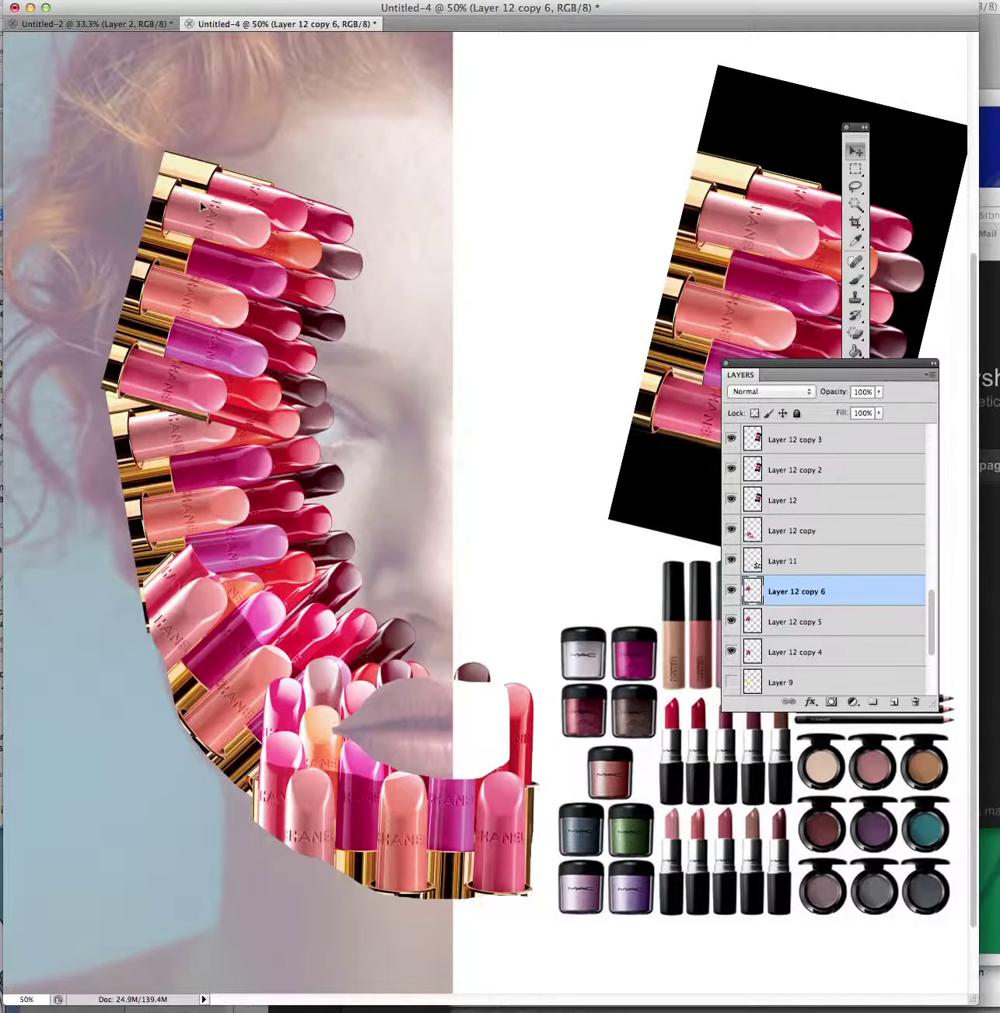
Place the new lipstick copy across the forehead and rotate it so the lipstick tips point down toward the face
{"action": "left_click_drag", "start_coordinate": [200, 201], "coordinate": [392, 154]}
{"action": "key", "text": "ctrl+t"}
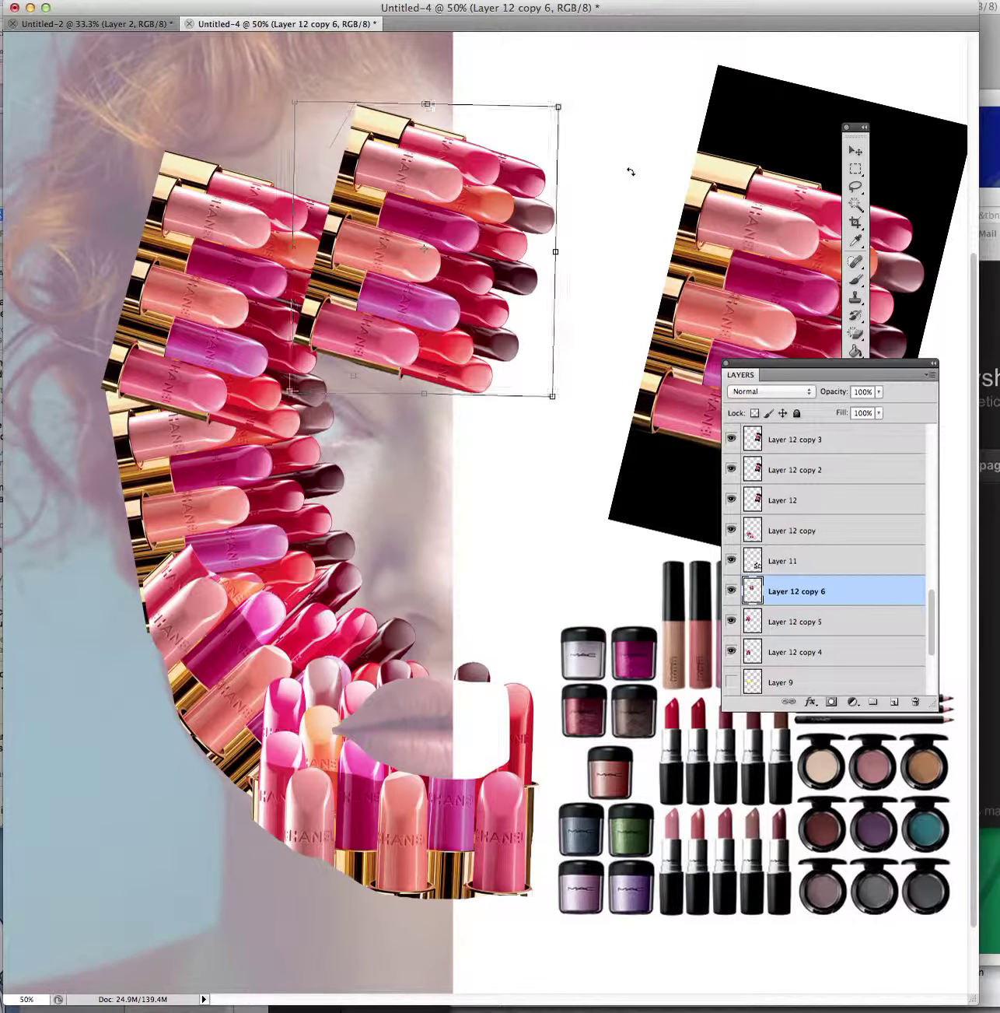
{"action": "left_click_drag", "start_coordinate": [630, 171], "coordinate": [551, 430]}
{"action": "left_click_drag", "start_coordinate": [473, 268], "coordinate": [358, 211]}
{"action": "left_click_drag", "start_coordinate": [515, 218], "coordinate": [510, 167]}
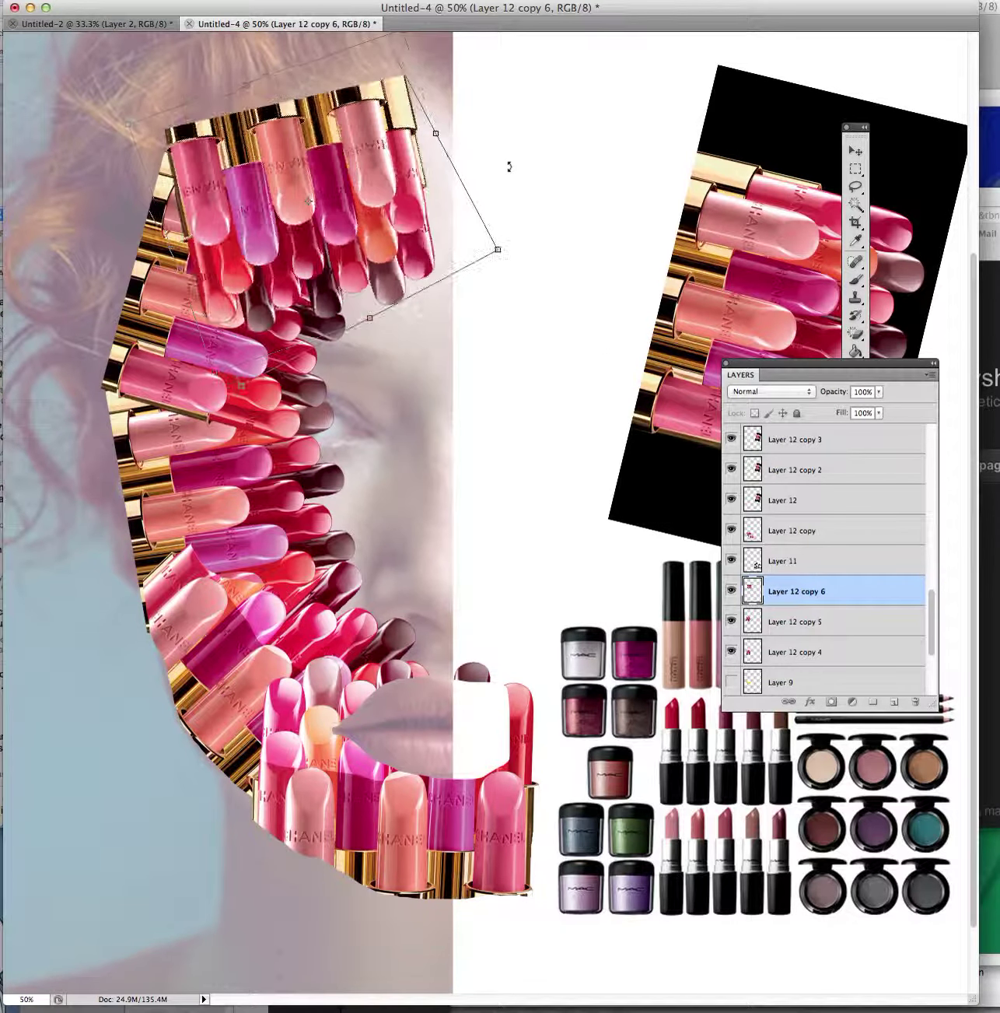
{"action": "key", "text": "Return"}
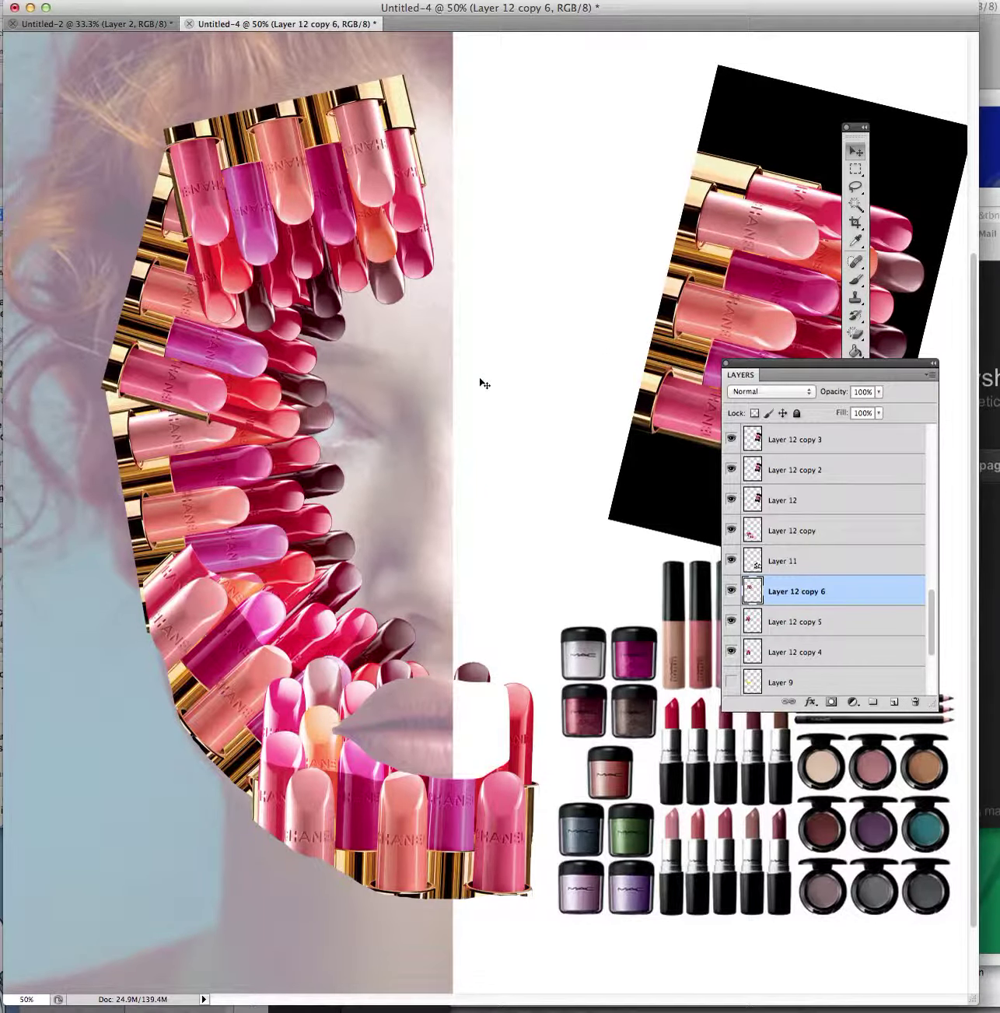
Duplicate Layer 12 copy 4, Layer 12 copy 5 and Layer 12 copy 6 together within the same document
{"action": "scroll", "coordinate": [809, 538], "scroll_direction": "down", "scroll_amount": 4}
{"action": "left_click", "coordinate": [813, 519], "text": "shift"}
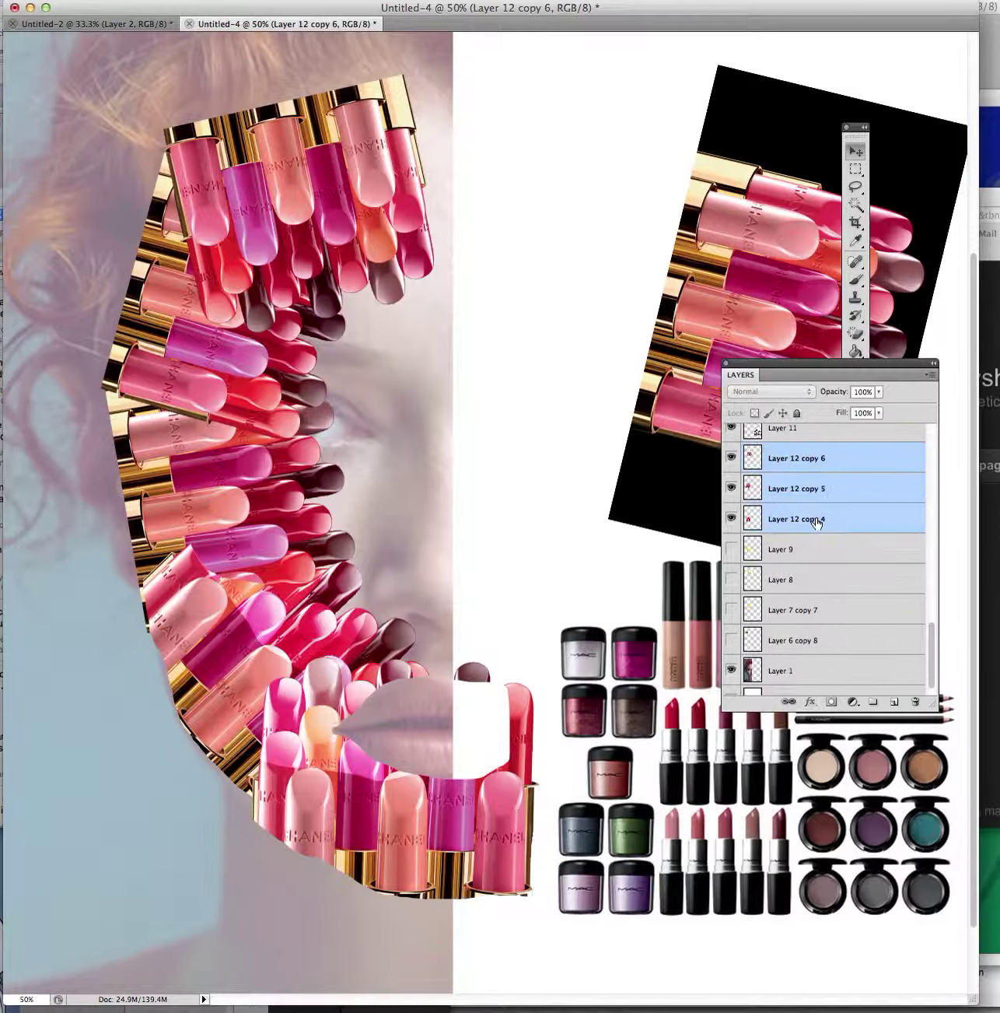
{"action": "right_click", "coordinate": [815, 507]}
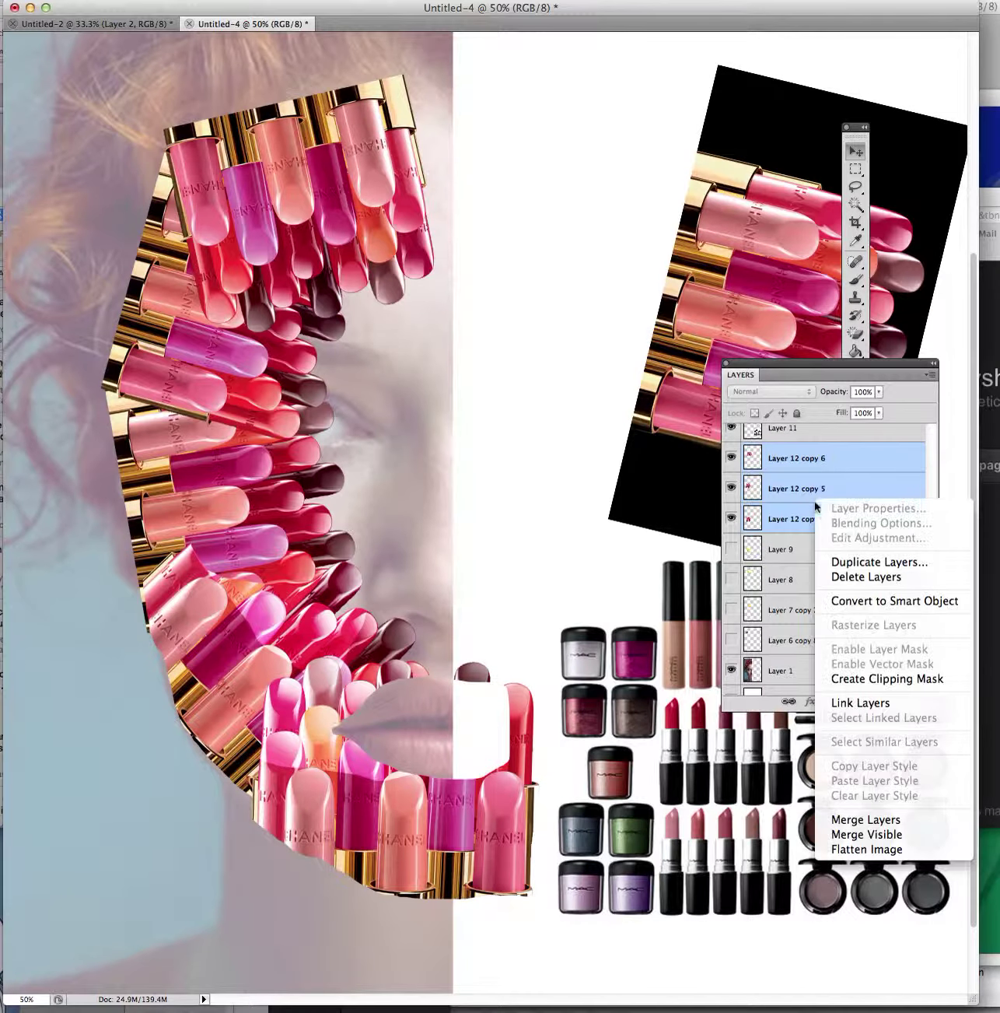
{"action": "left_click", "coordinate": [875, 563]}
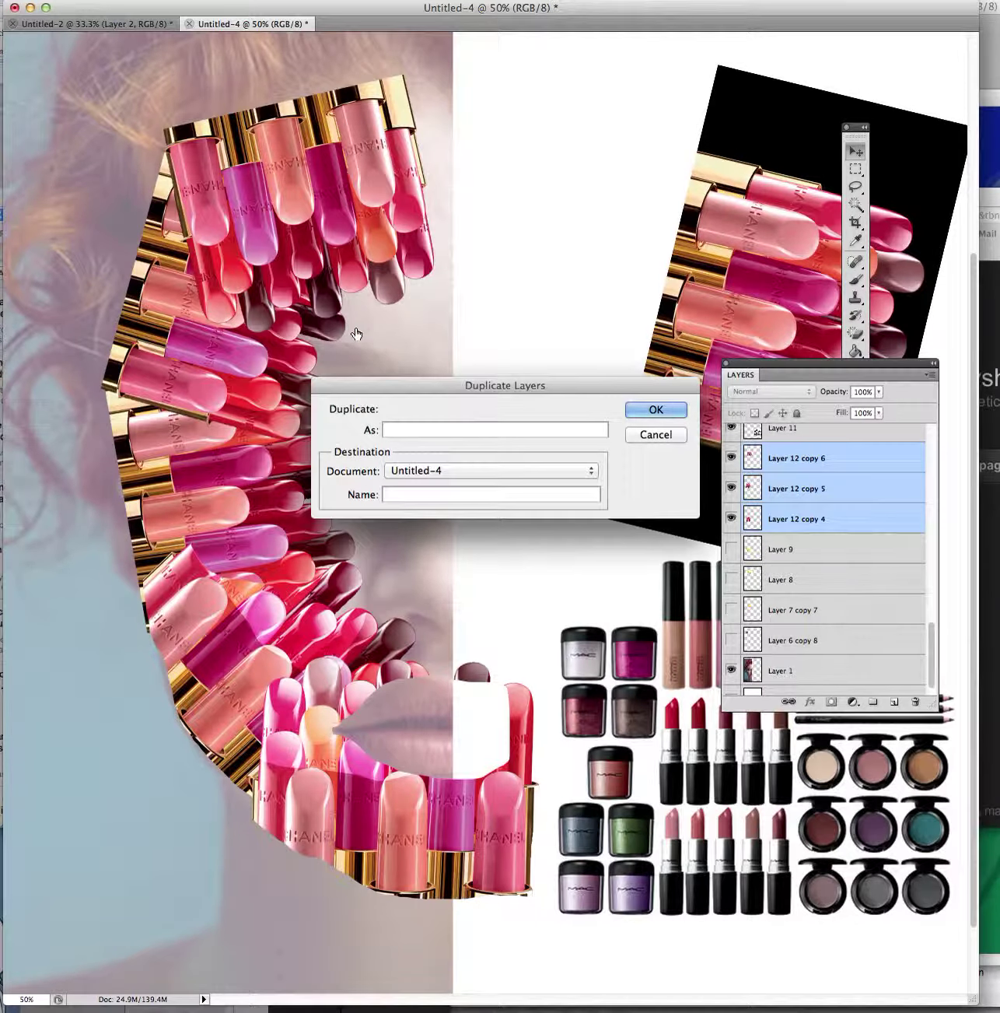
{"action": "left_click", "coordinate": [656, 410]}
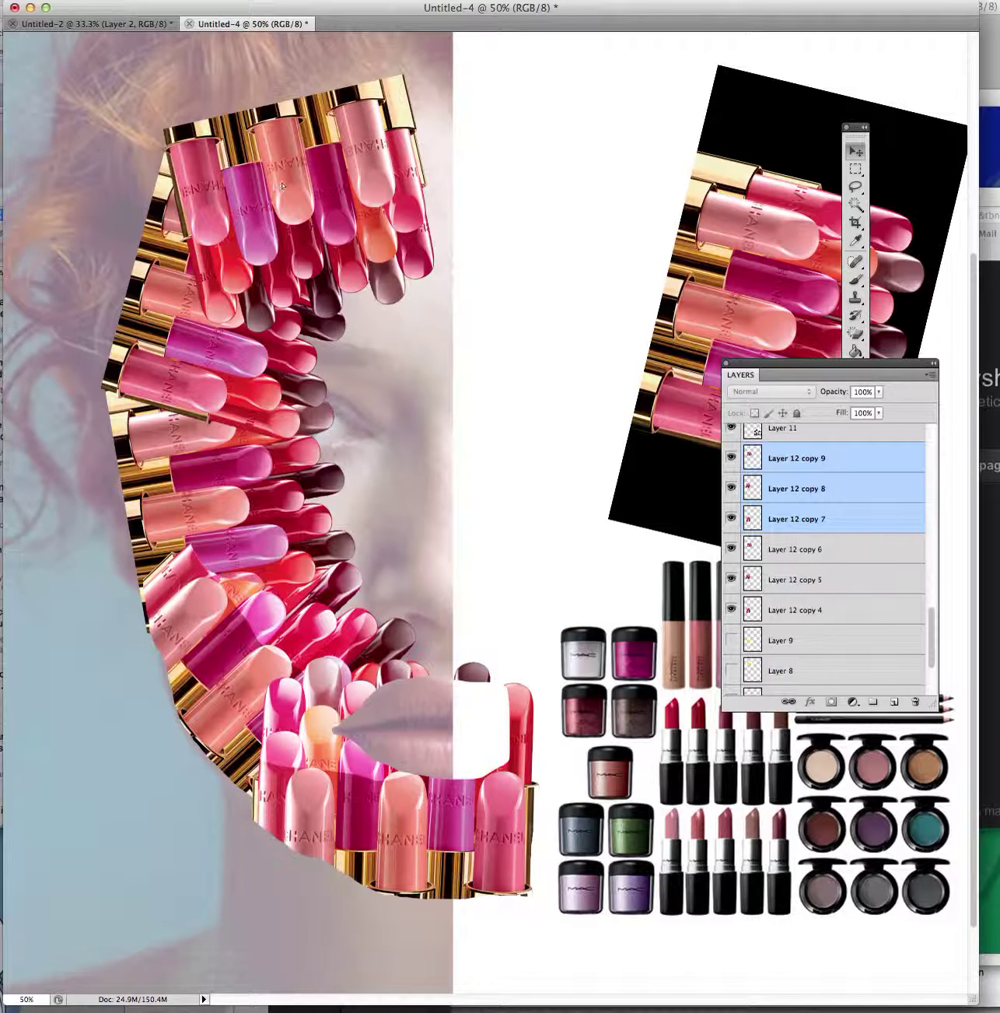
Move Layer 12 copy 7, copy 8 and copy 9 inward across the face and send them behind Layer 12 copy 4, copy 5 and copy 6
{"action": "left_click_drag", "start_coordinate": [283, 185], "coordinate": [402, 250]}
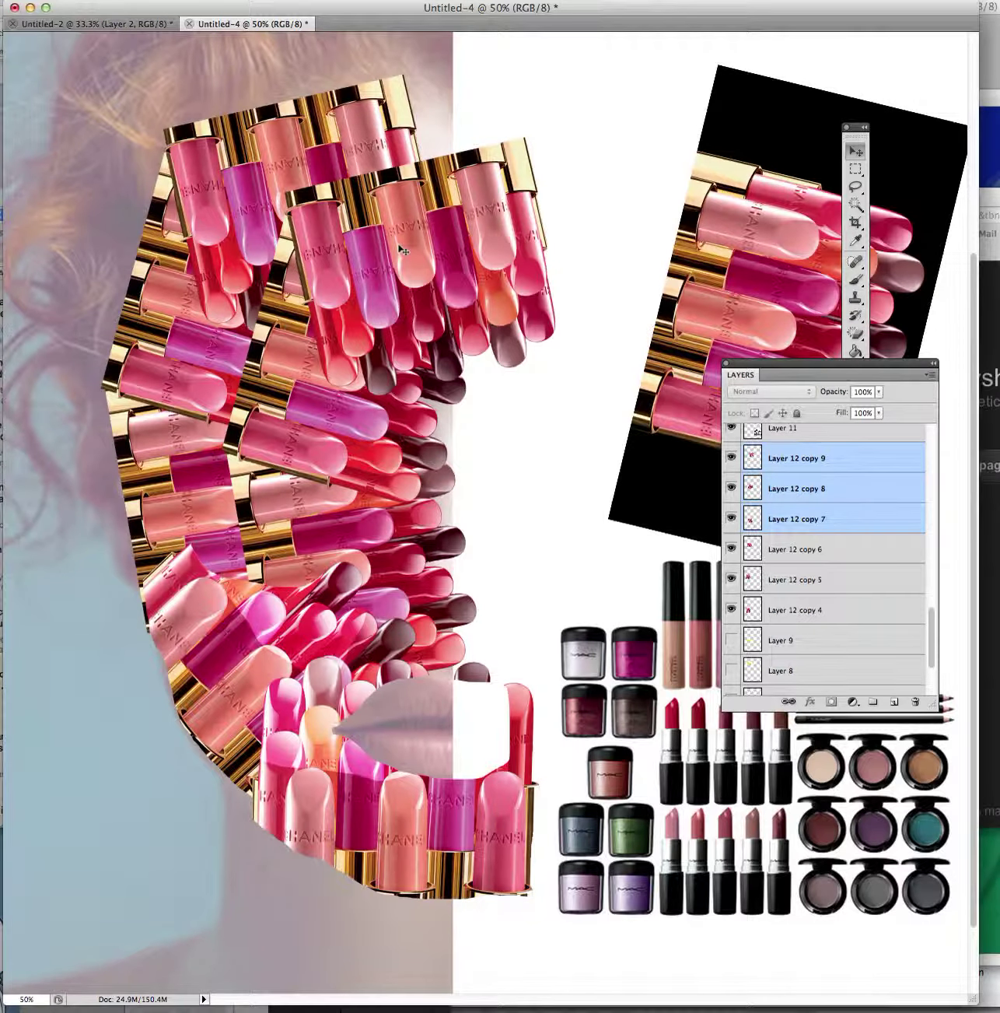
{"action": "key", "text": "super+bracketleft"}
{"action": "key", "text": "super+bracketleft"}
{"action": "key", "text": "super+bracketleft"}
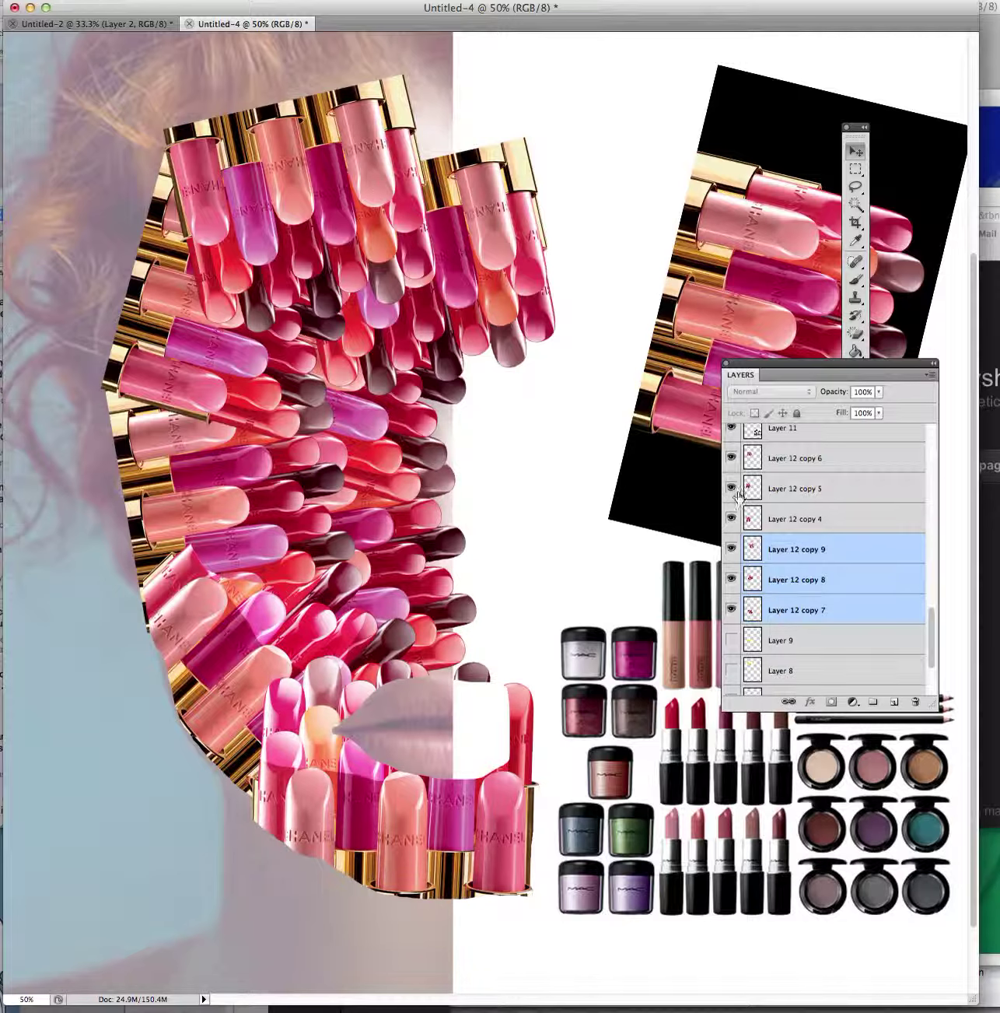
Duplicate Layer 12 copy 7, Layer 12 copy 8 and Layer 12 copy 9 together within the same document
{"action": "right_click", "coordinate": [793, 558]}
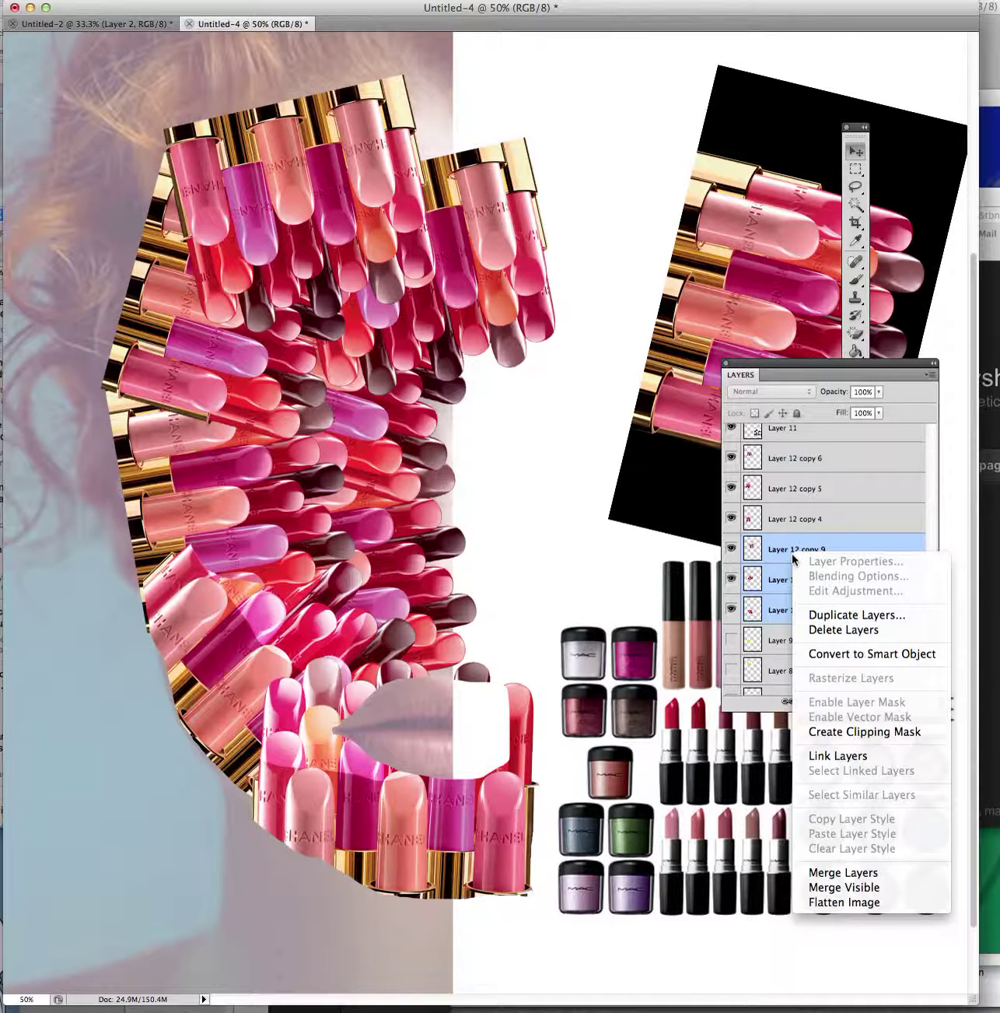
{"action": "left_click", "coordinate": [846, 615]}
{"action": "left_click", "coordinate": [654, 412]}
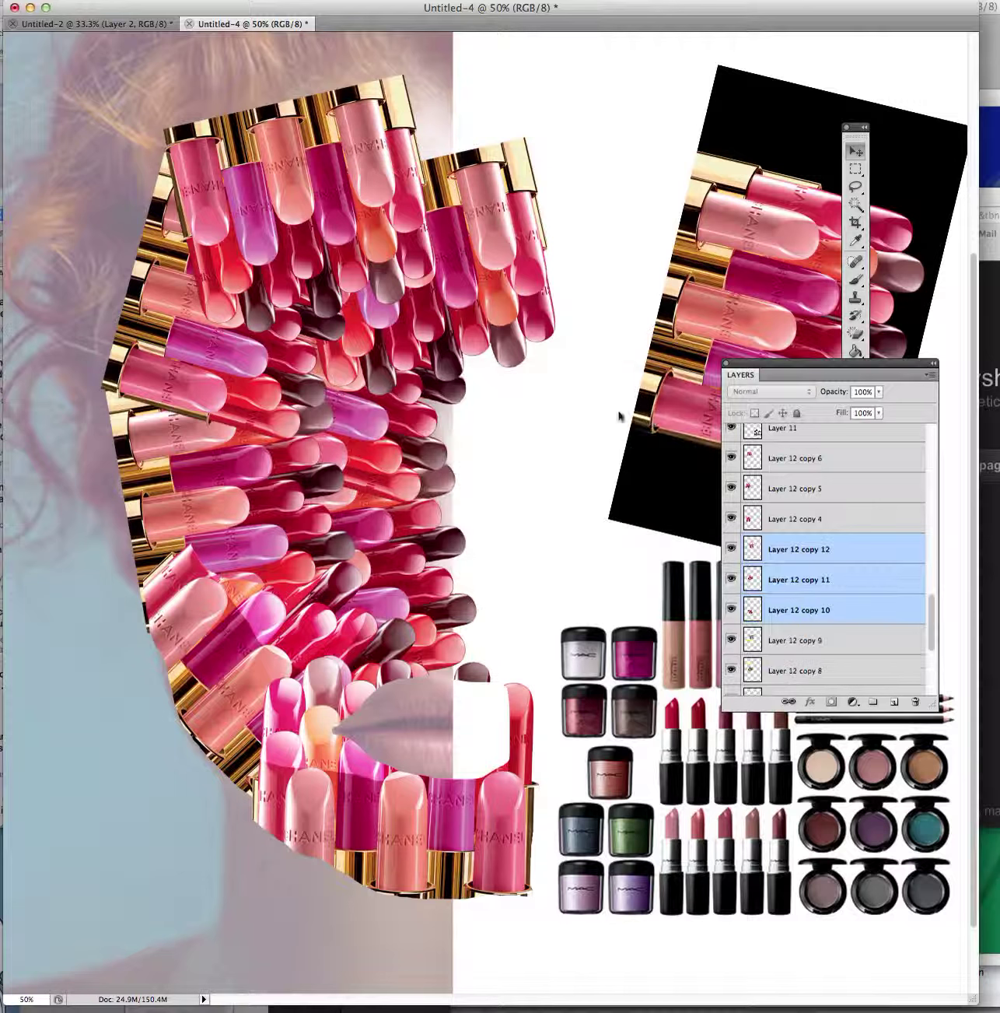
Scale down the three new lipstick copies, place them further inward past the face's centre edge, and send them behind Layer 12 copy 9
{"action": "key", "text": "super+t"}
{"action": "scroll", "coordinate": [450, 233], "scroll_direction": "down", "scroll_amount": 1}
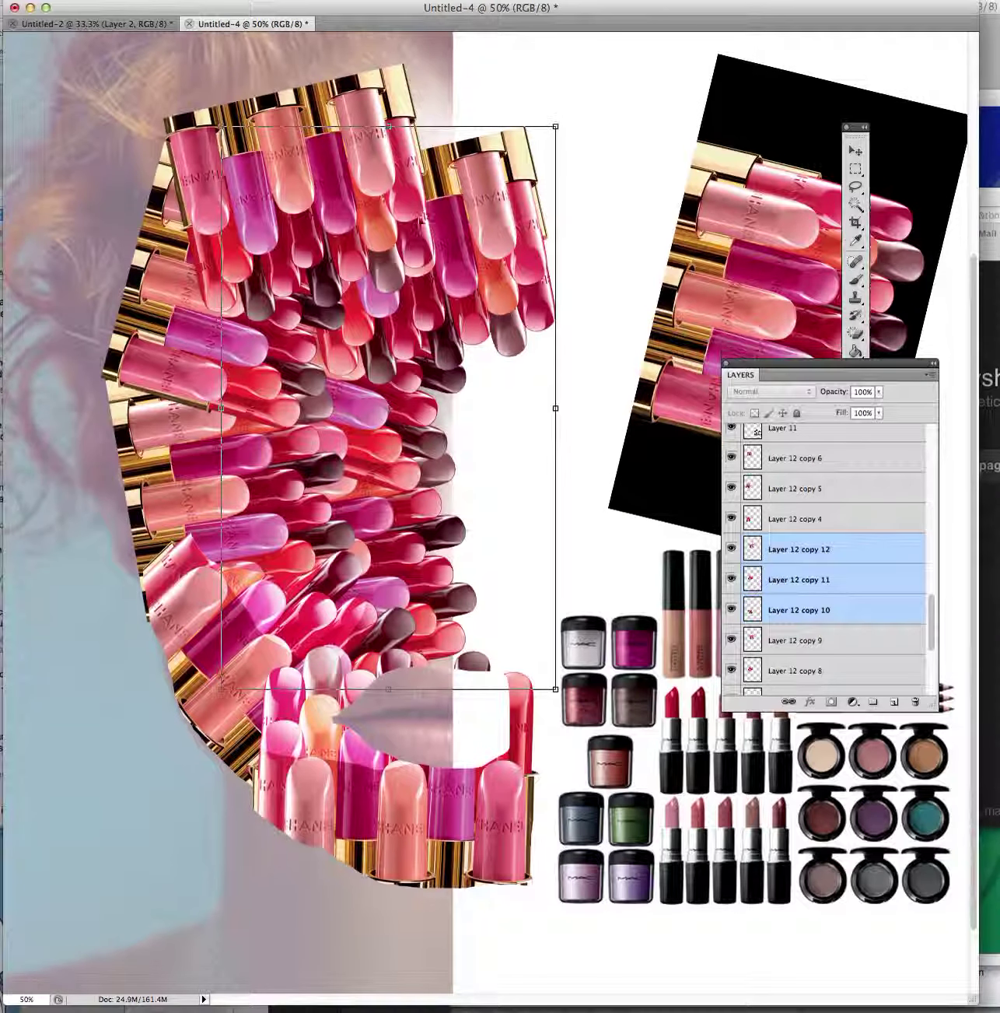
{"action": "left_click_drag", "start_coordinate": [223, 127], "coordinate": [333, 273]}
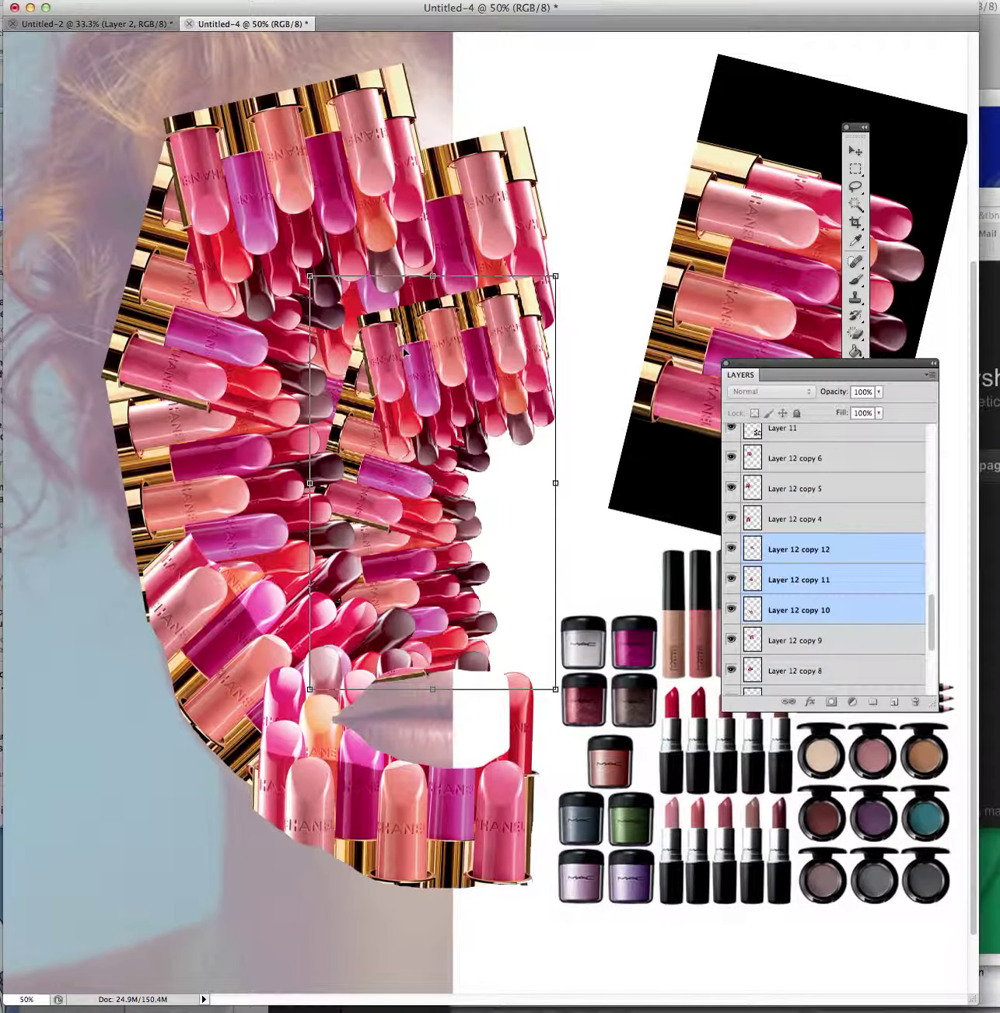
{"action": "left_click_drag", "start_coordinate": [410, 374], "coordinate": [458, 360]}
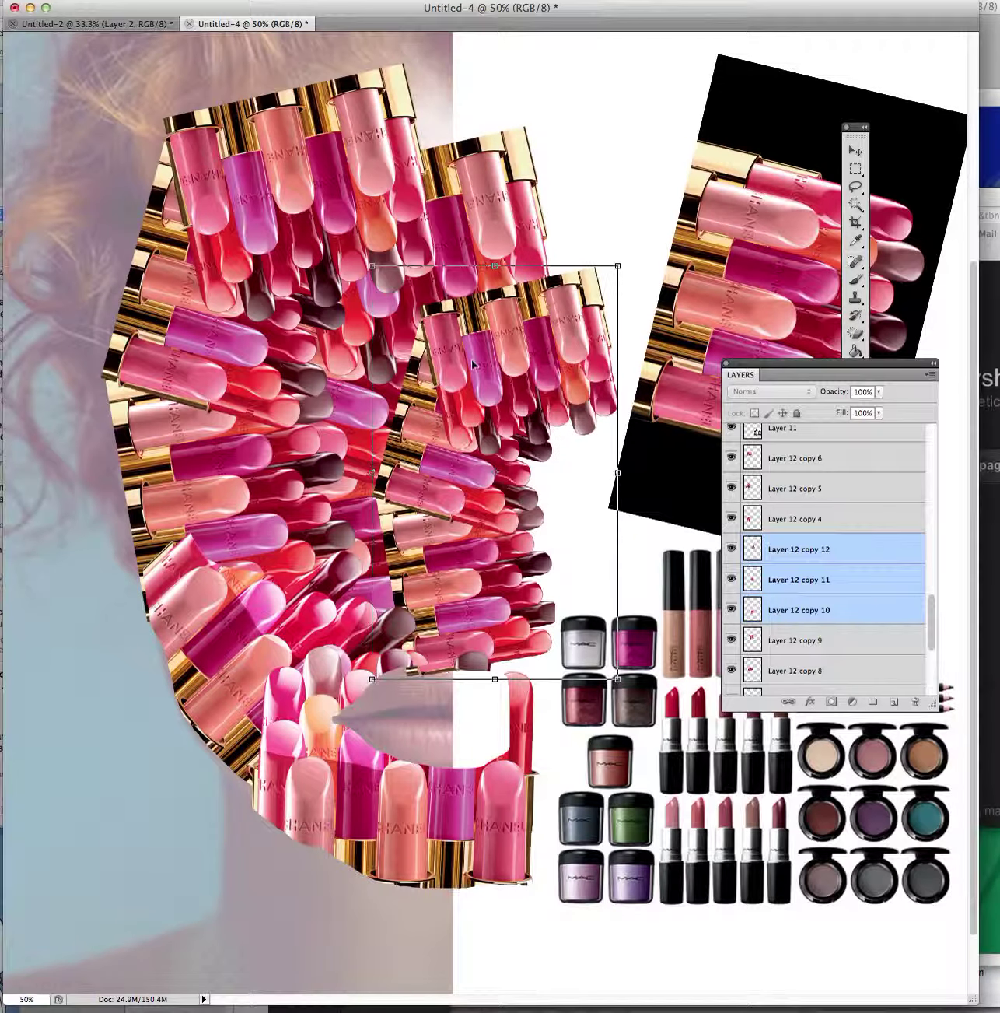
{"action": "key", "text": "Return"}
{"action": "key", "text": "BackSpace"}
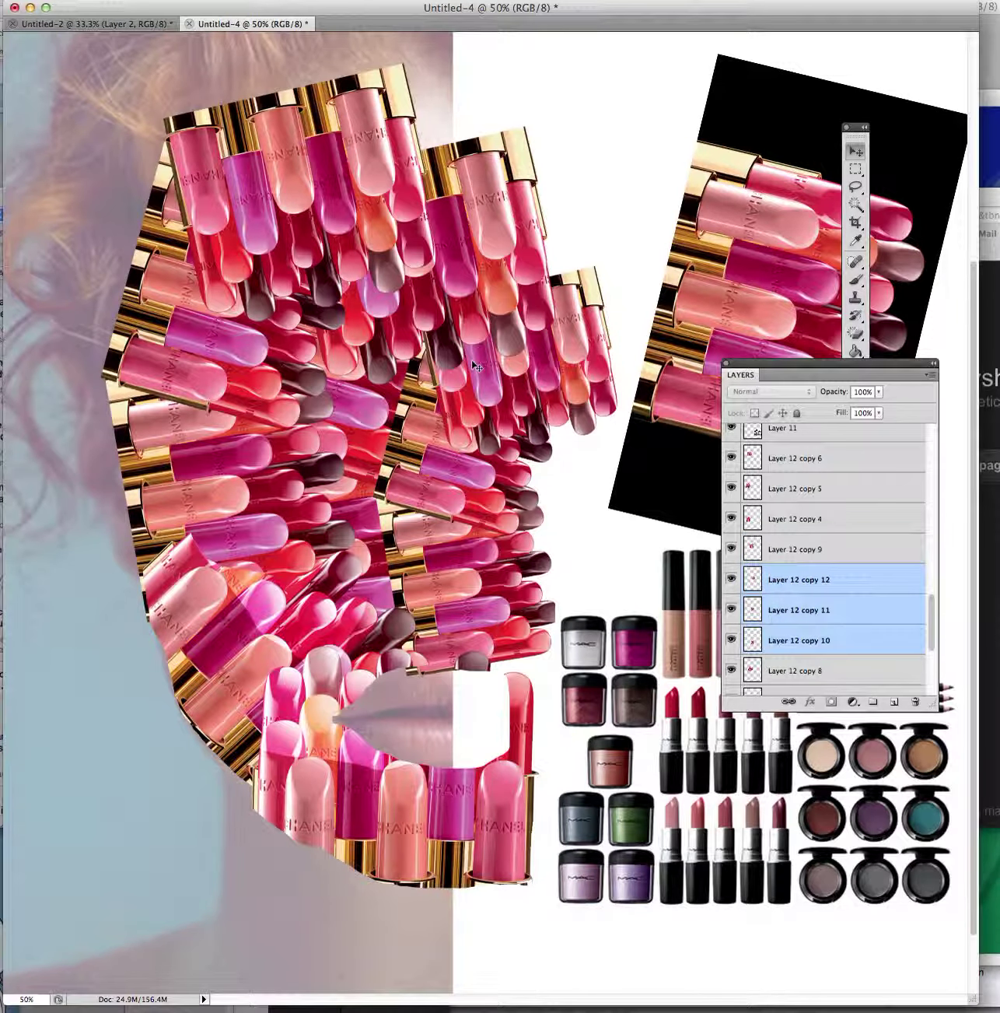